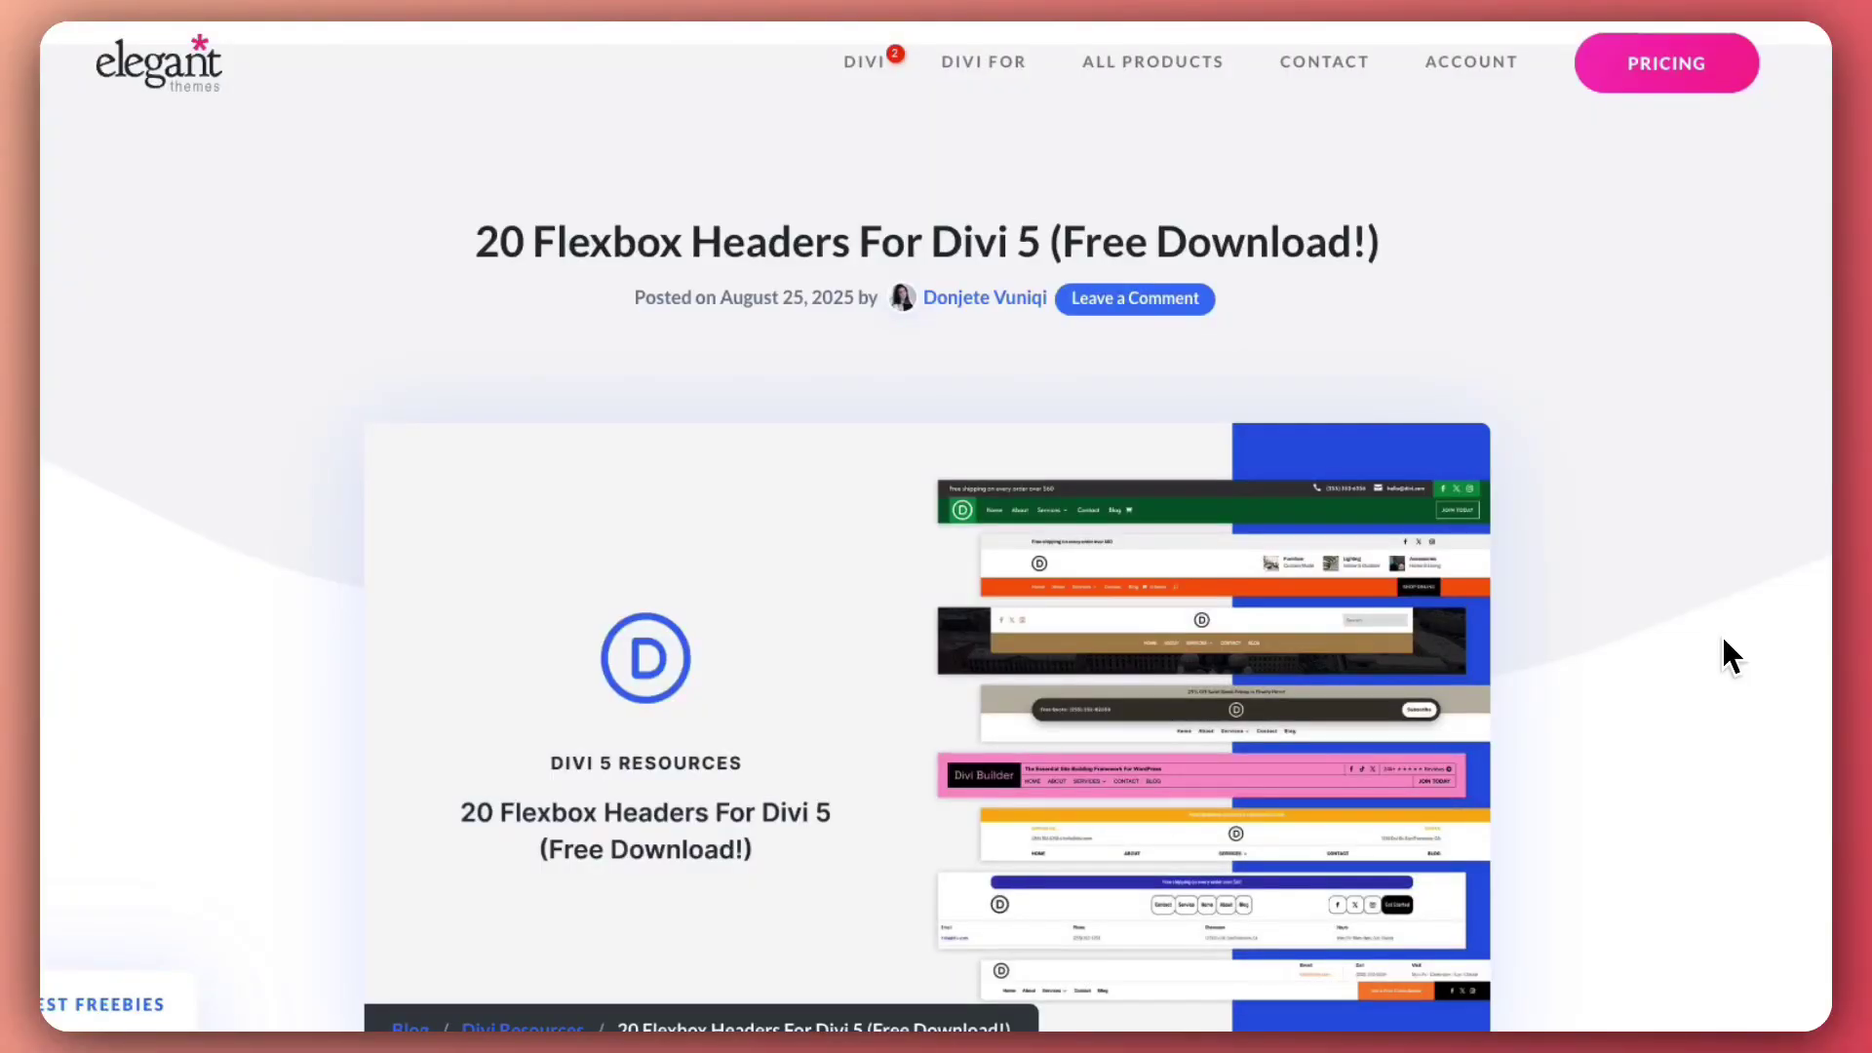
pyautogui.scroll(-3, 1722, 635)
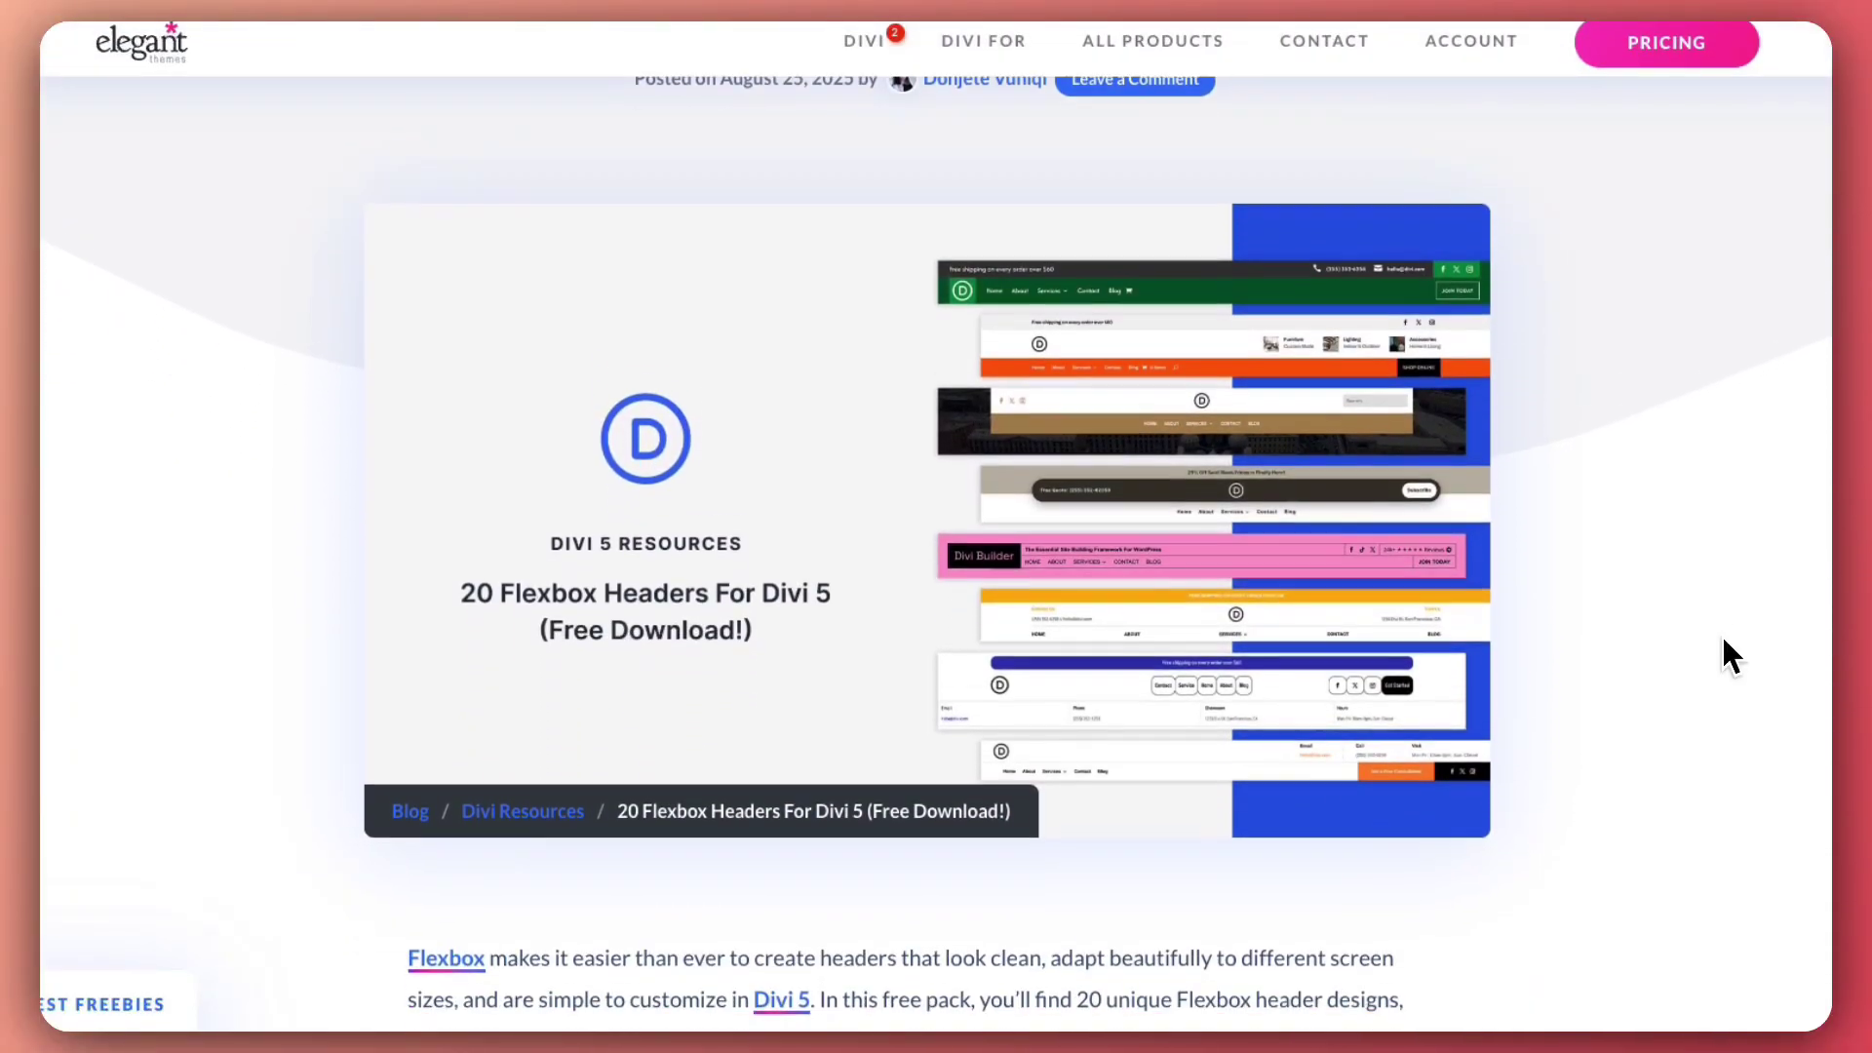
pyautogui.scroll(-2, 1721, 635)
pyautogui.scroll(-2, 1721, 635)
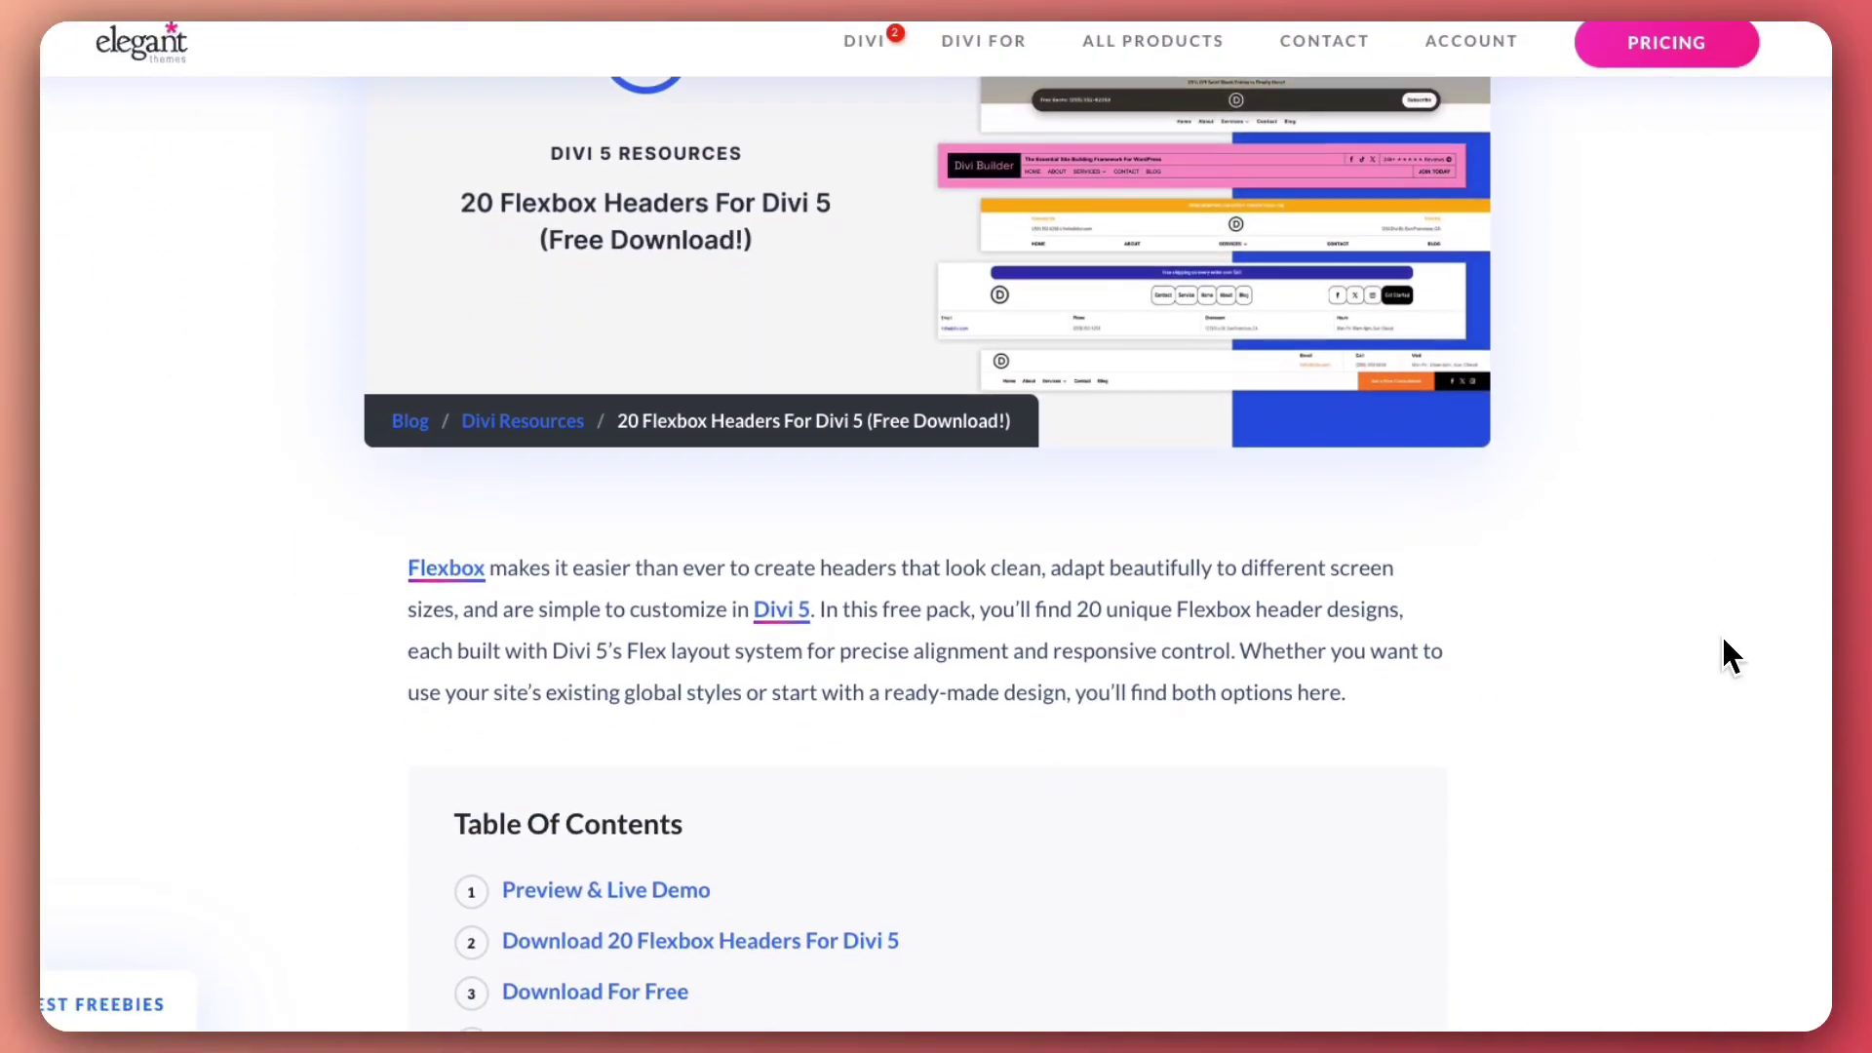
pyautogui.scroll(-2, 1722, 635)
pyautogui.scroll(-2, 1721, 635)
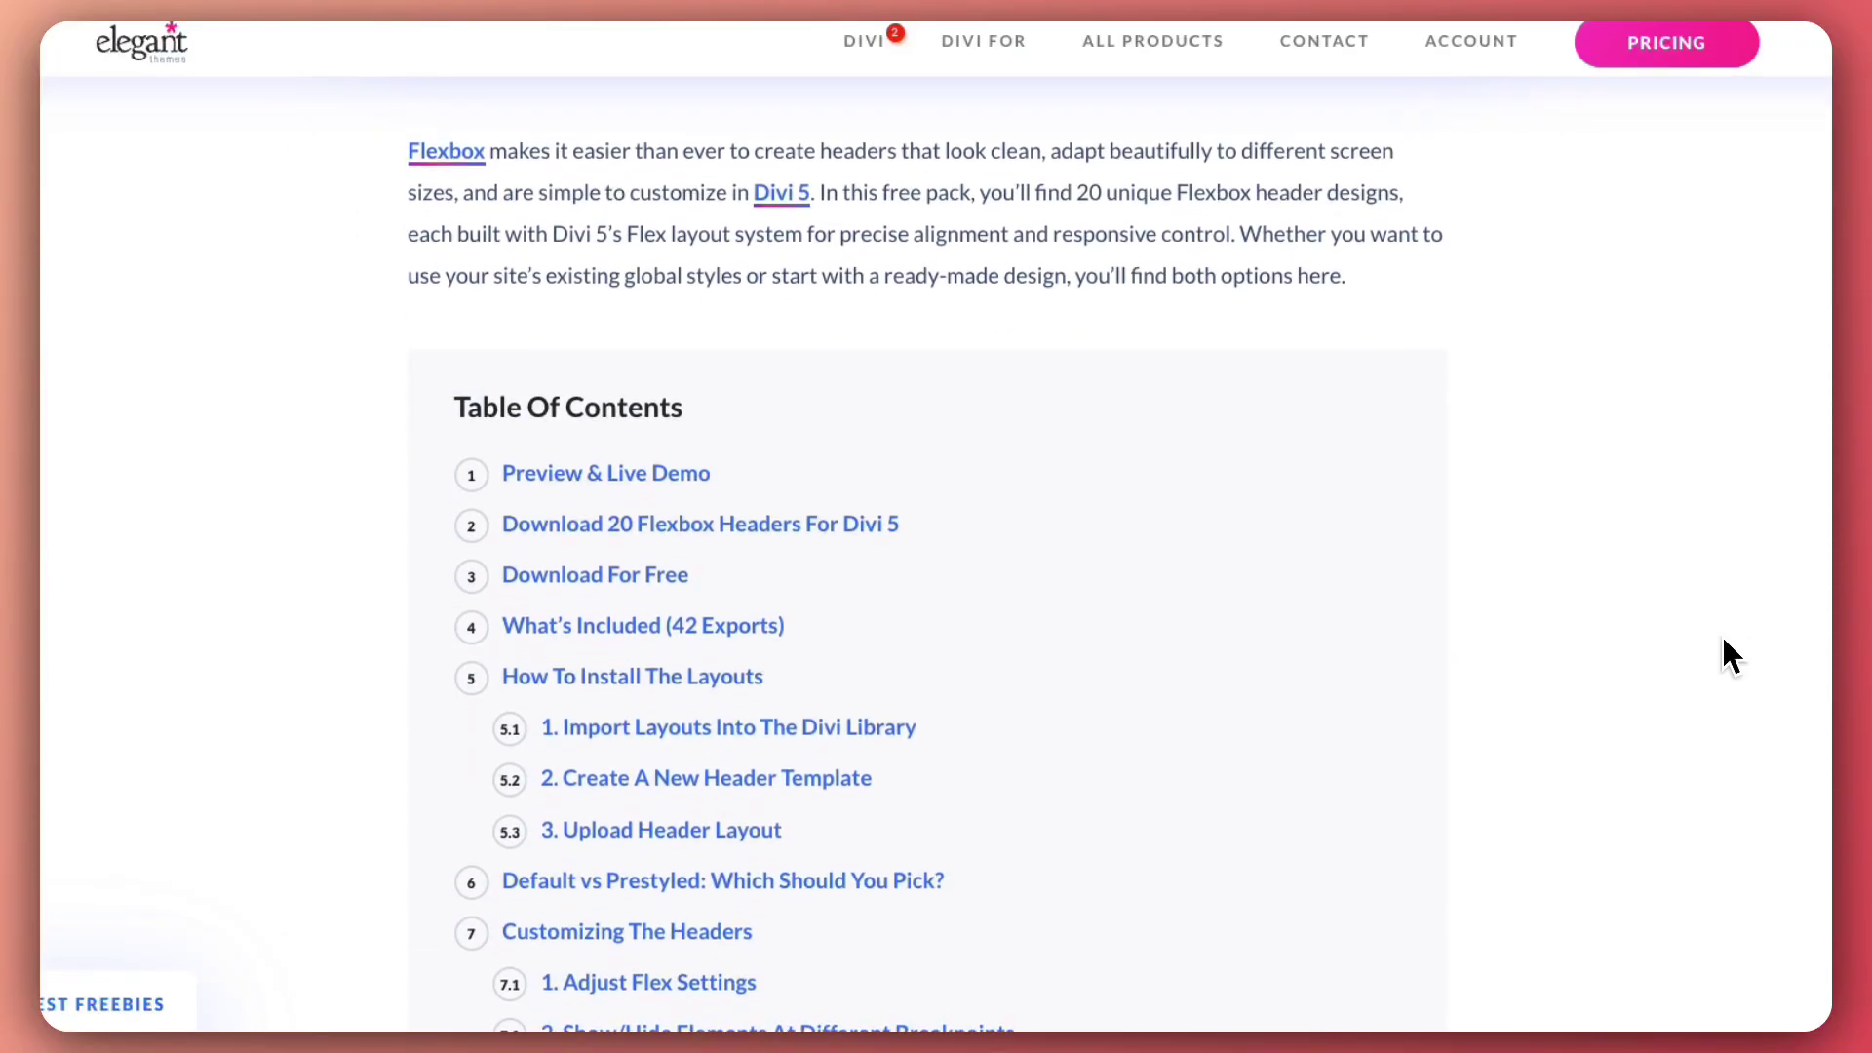
pyautogui.scroll(-1, 1721, 635)
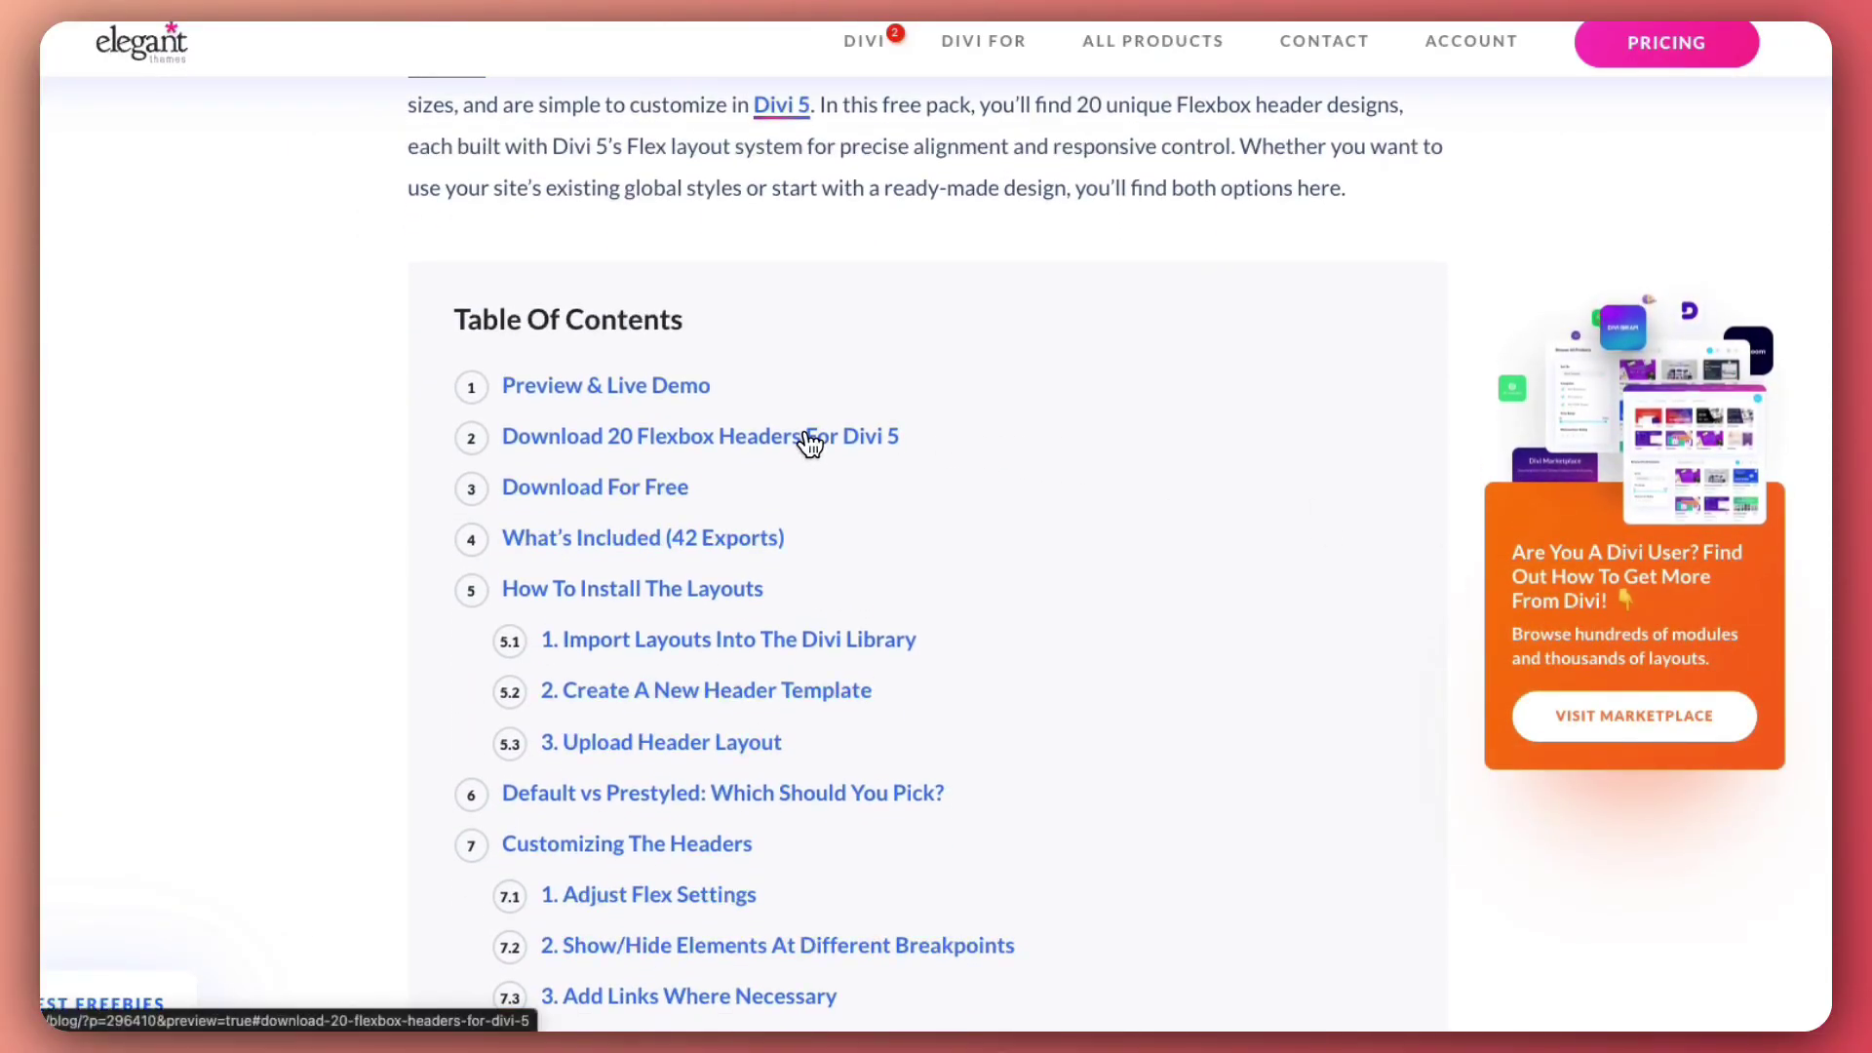
# Jump to the 'Download 20 Flexbox Headers For Divi 5' section of the Elegant Themes article.
pyautogui.click(811, 443)
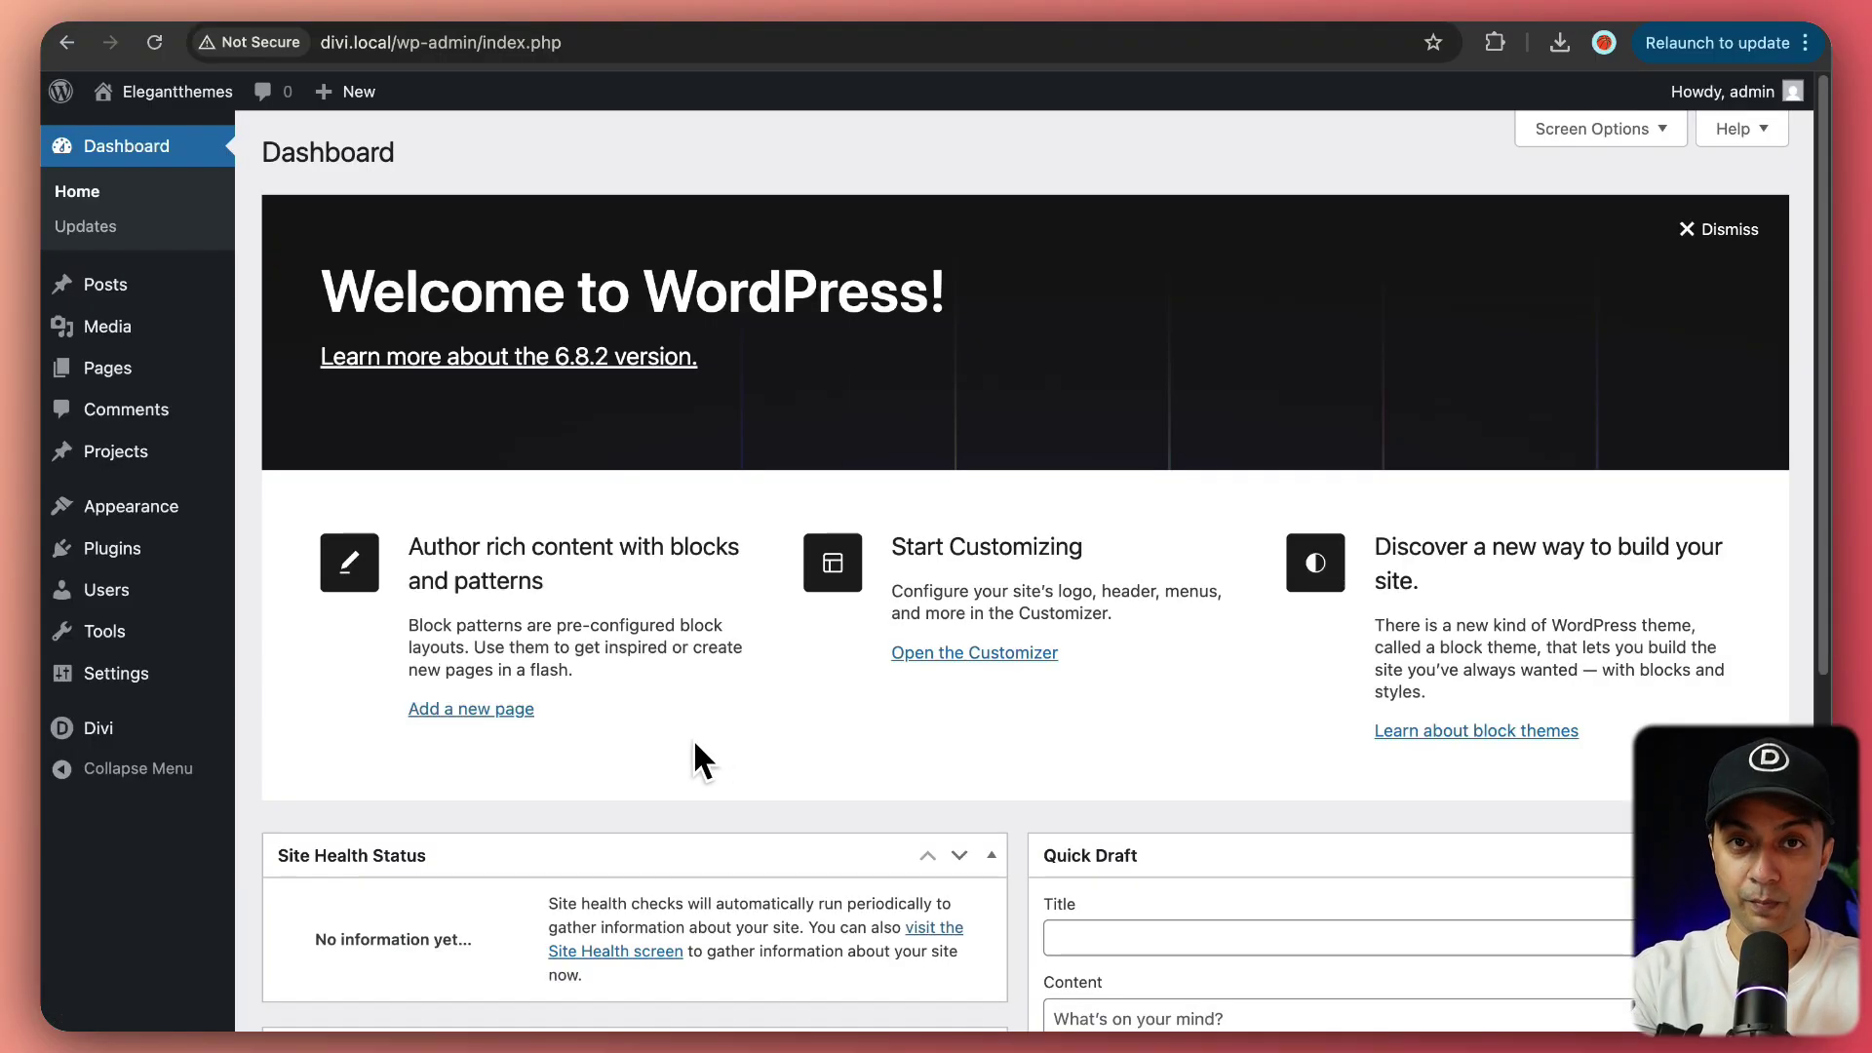
pyautogui.moveTo(97, 729)
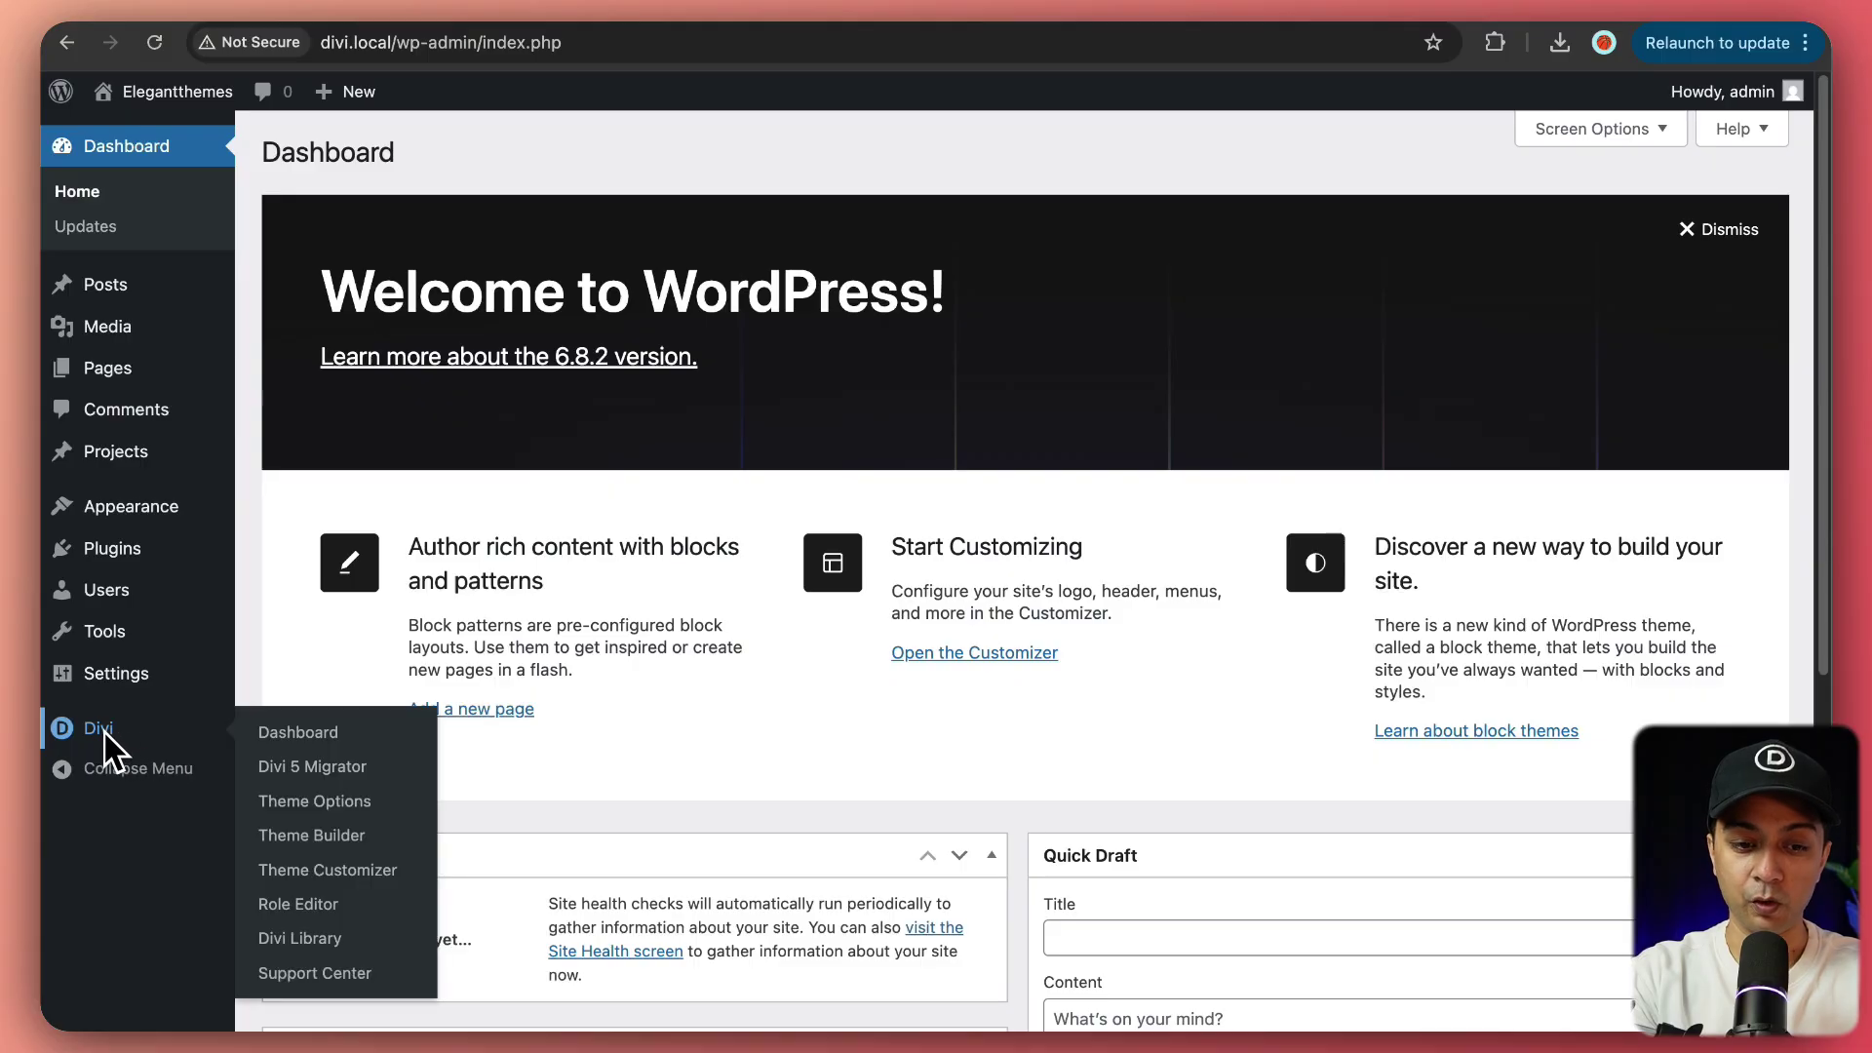
# Go to Divi Theme Builder from the WordPress admin Divi menu.
pyautogui.click(318, 838)
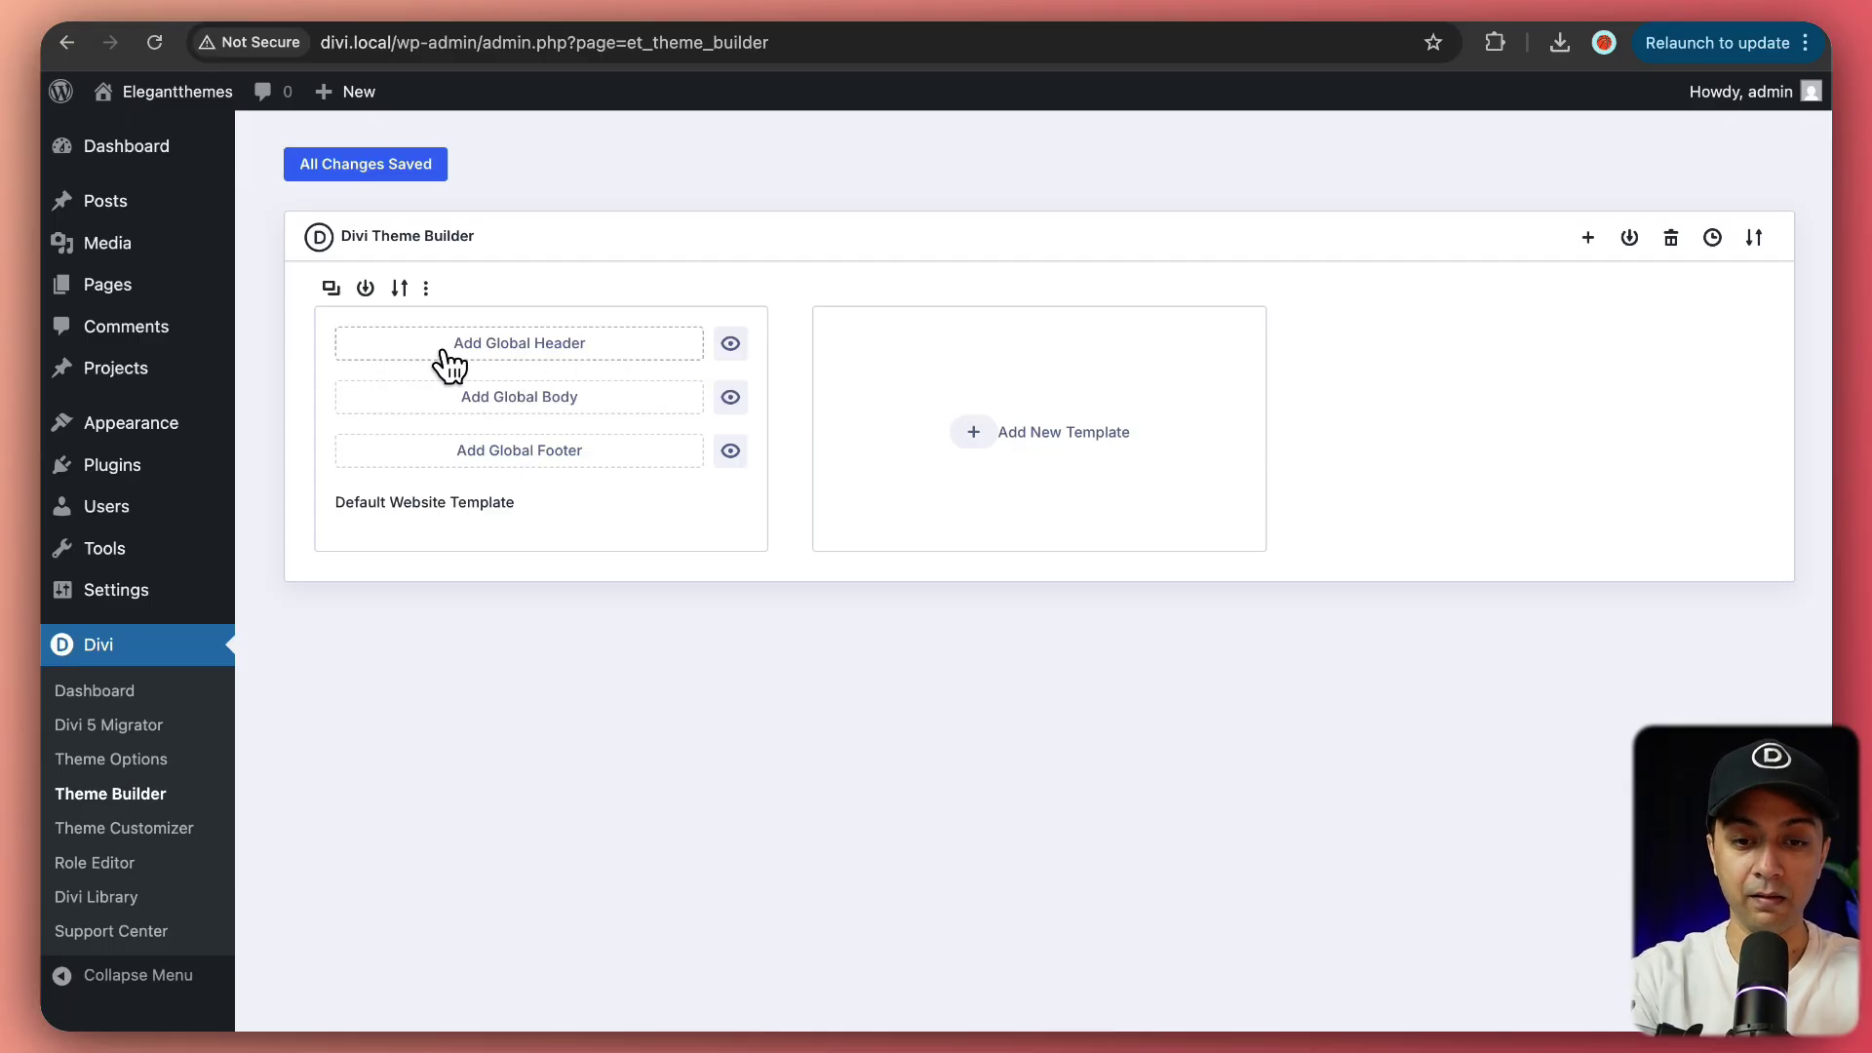
# Choose Add Global Header and then Build Global Header on the Default Website Template.
pyautogui.click(546, 351)
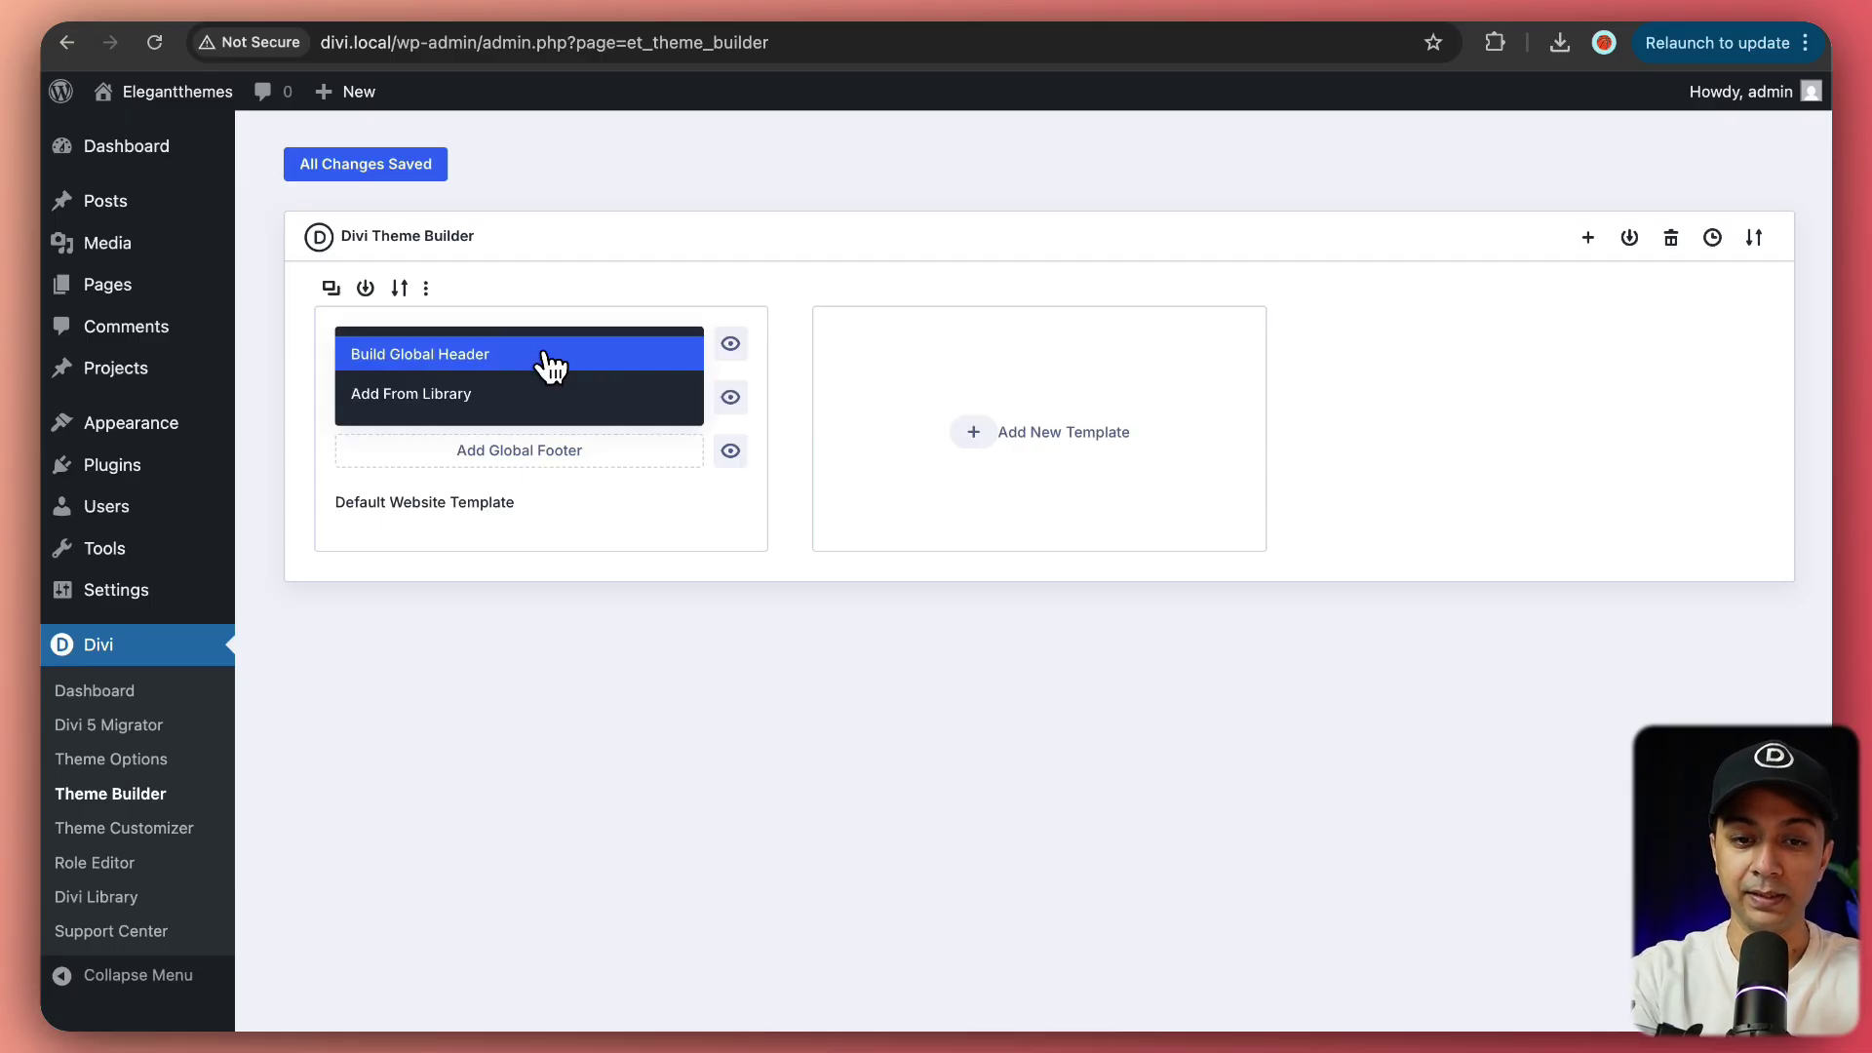
pyautogui.click(387, 360)
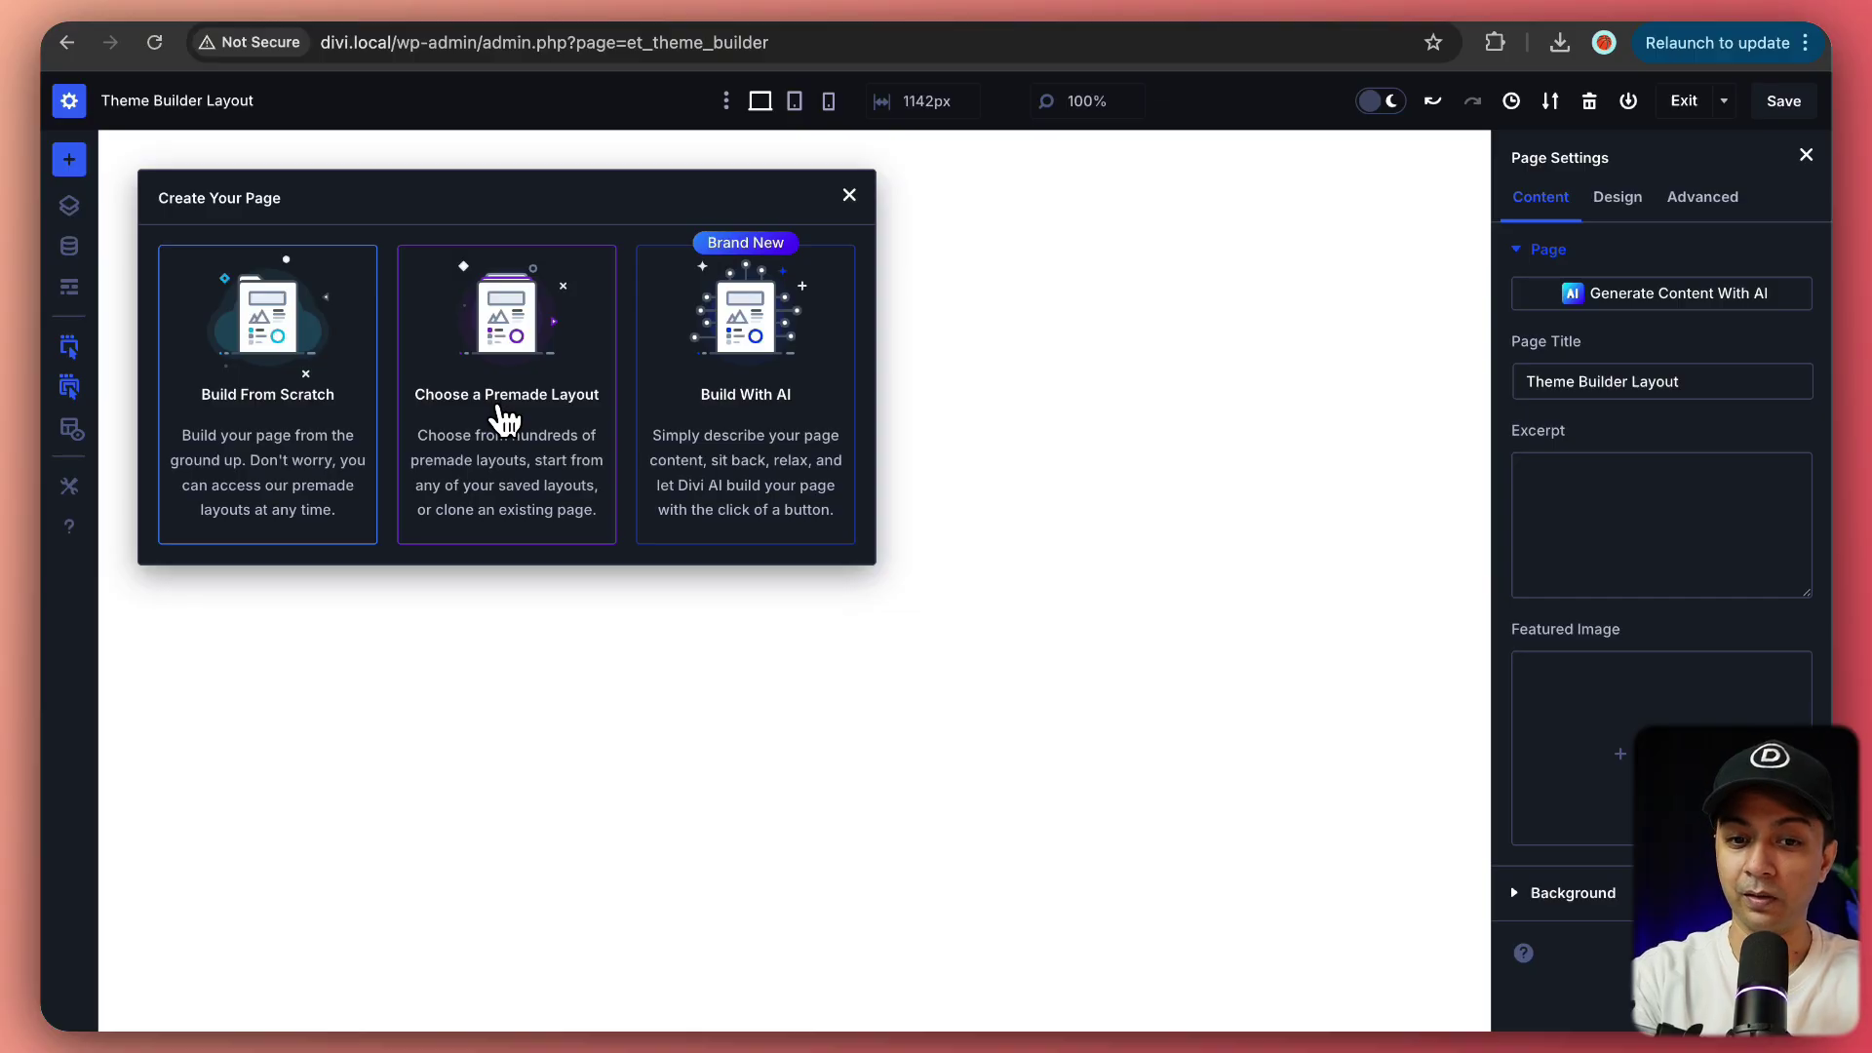
# Fill the header with 'Default - Flexbox Header Layout 6' from Your Saved Layouts.
pyautogui.click(505, 419)
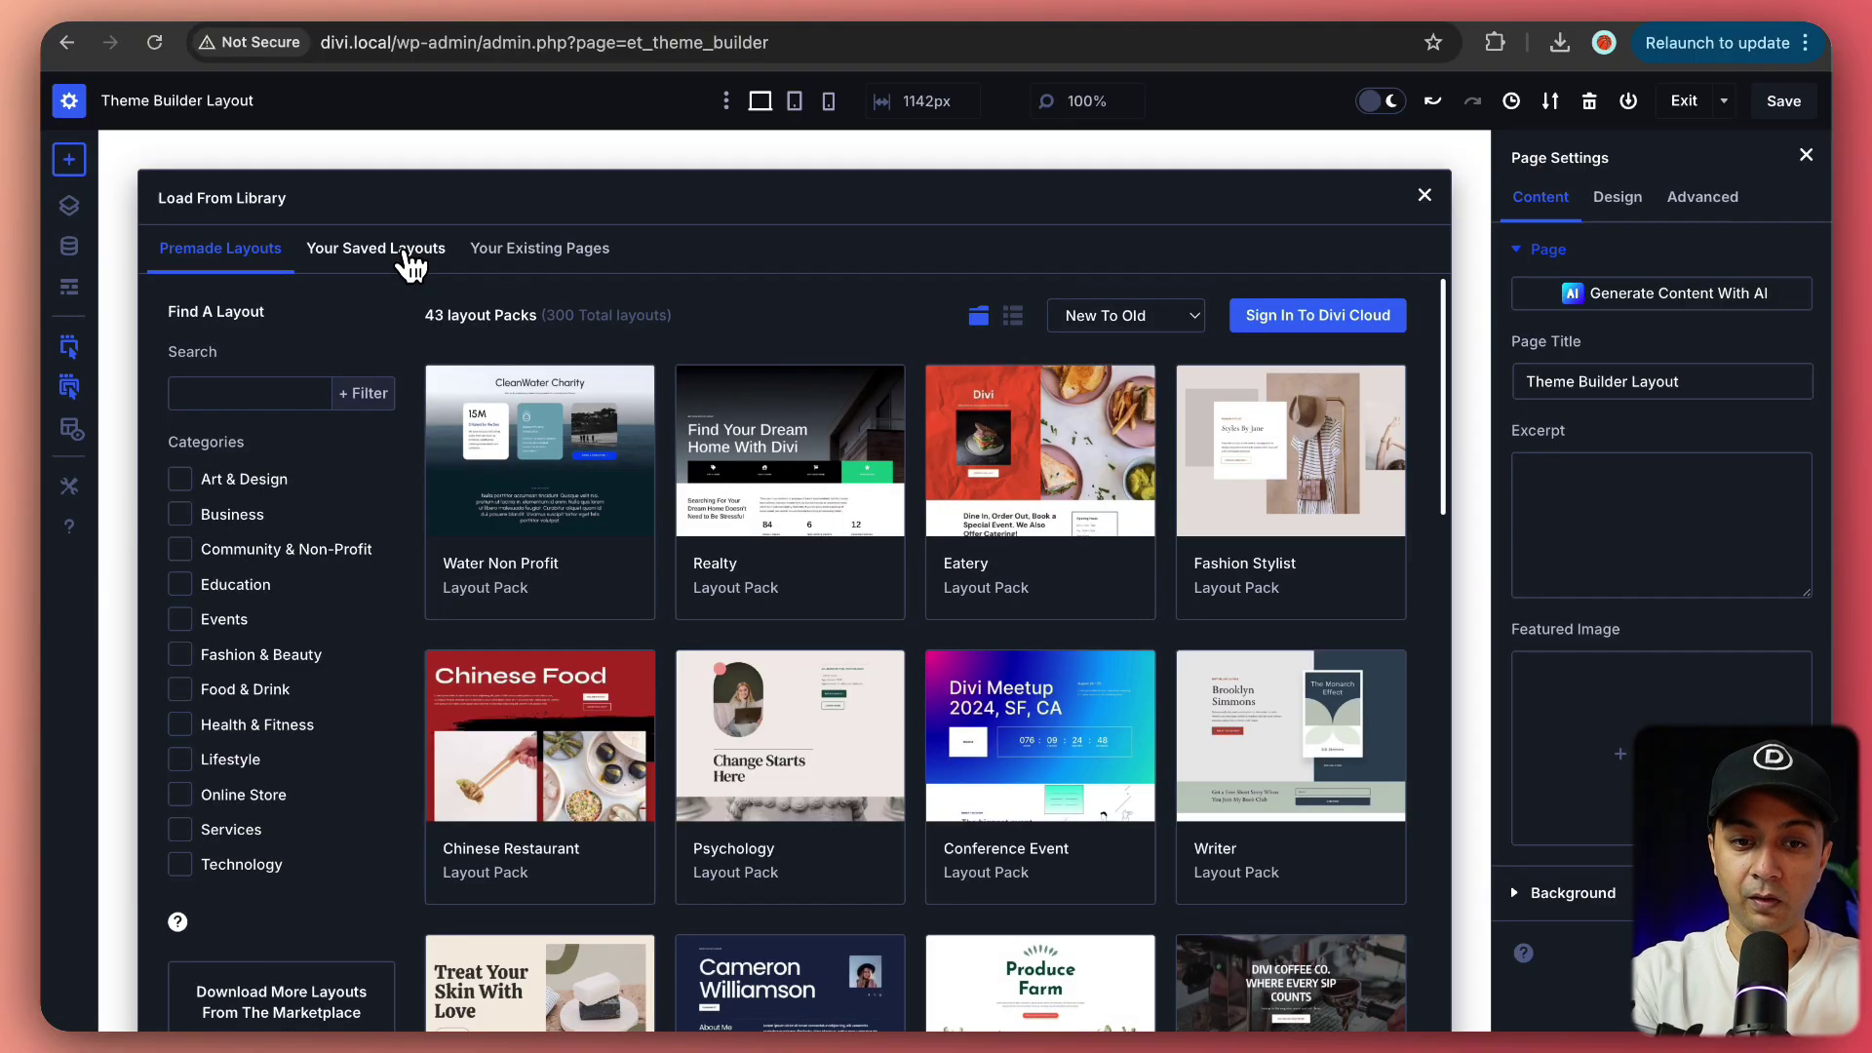
pyautogui.click(411, 257)
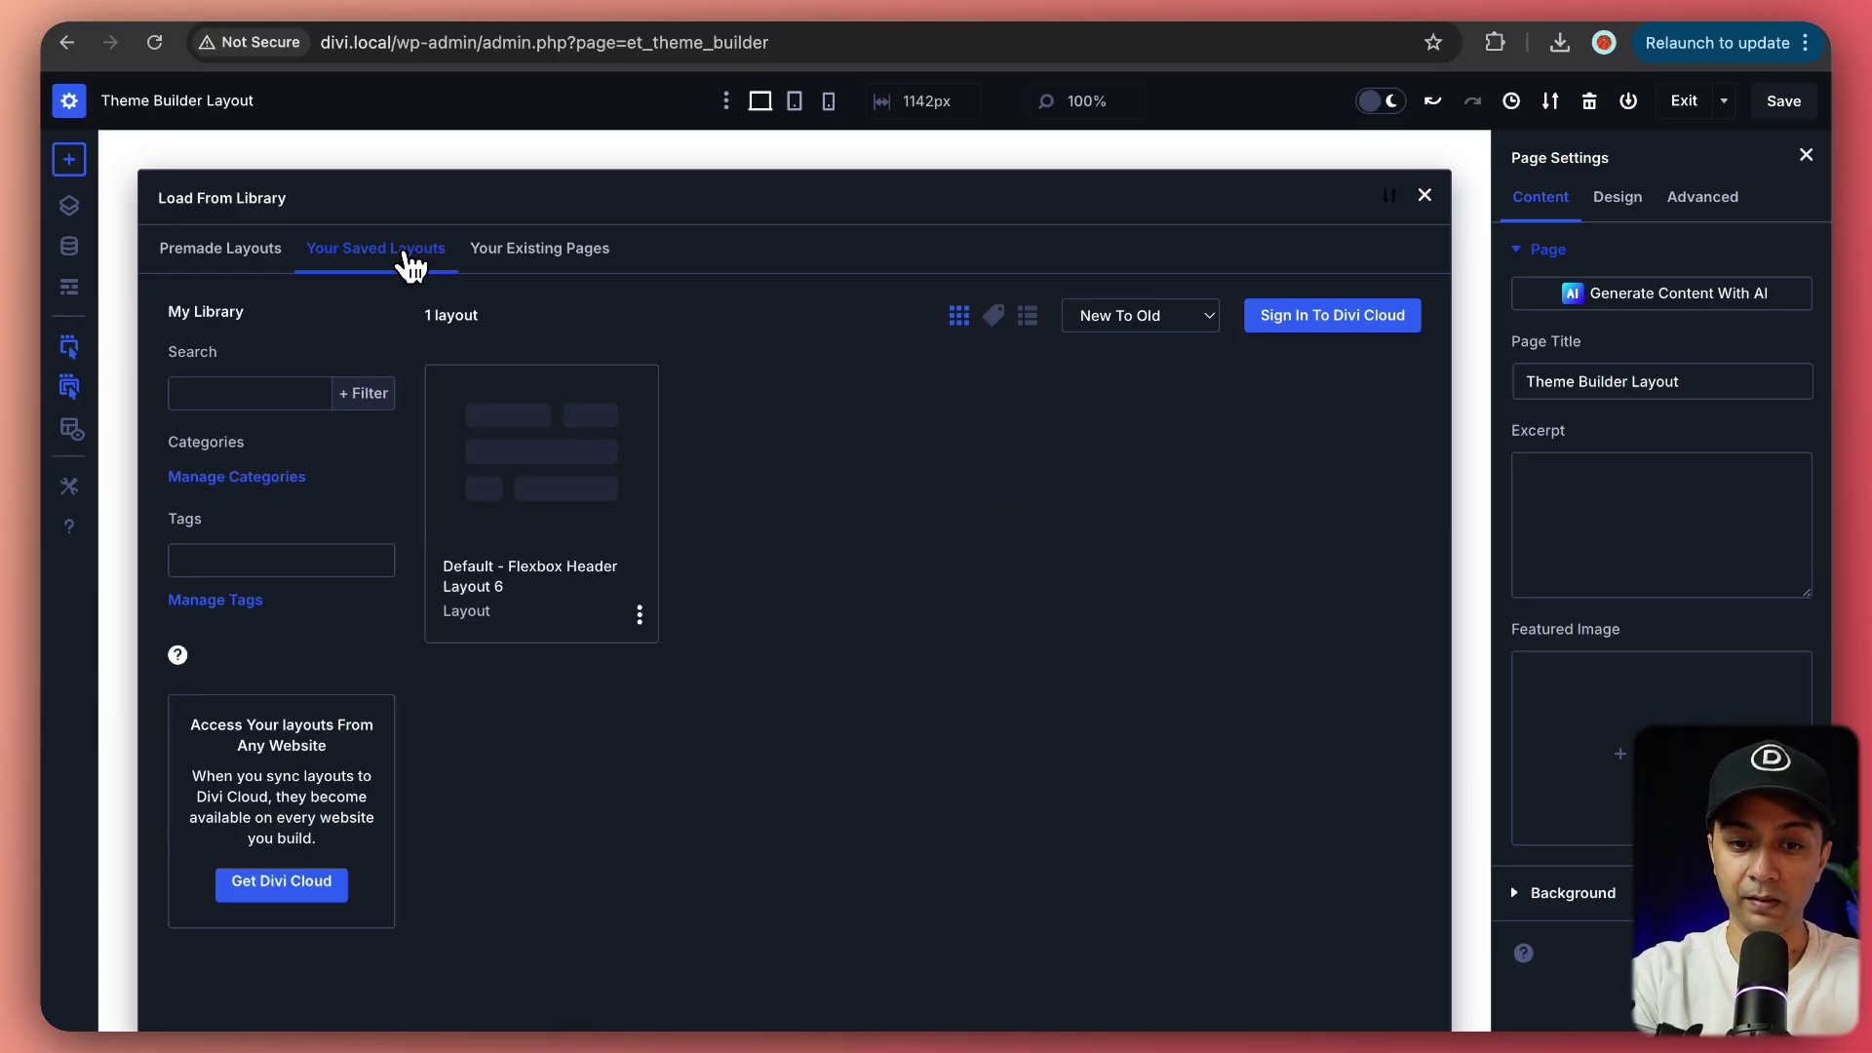
pyautogui.moveTo(542, 468)
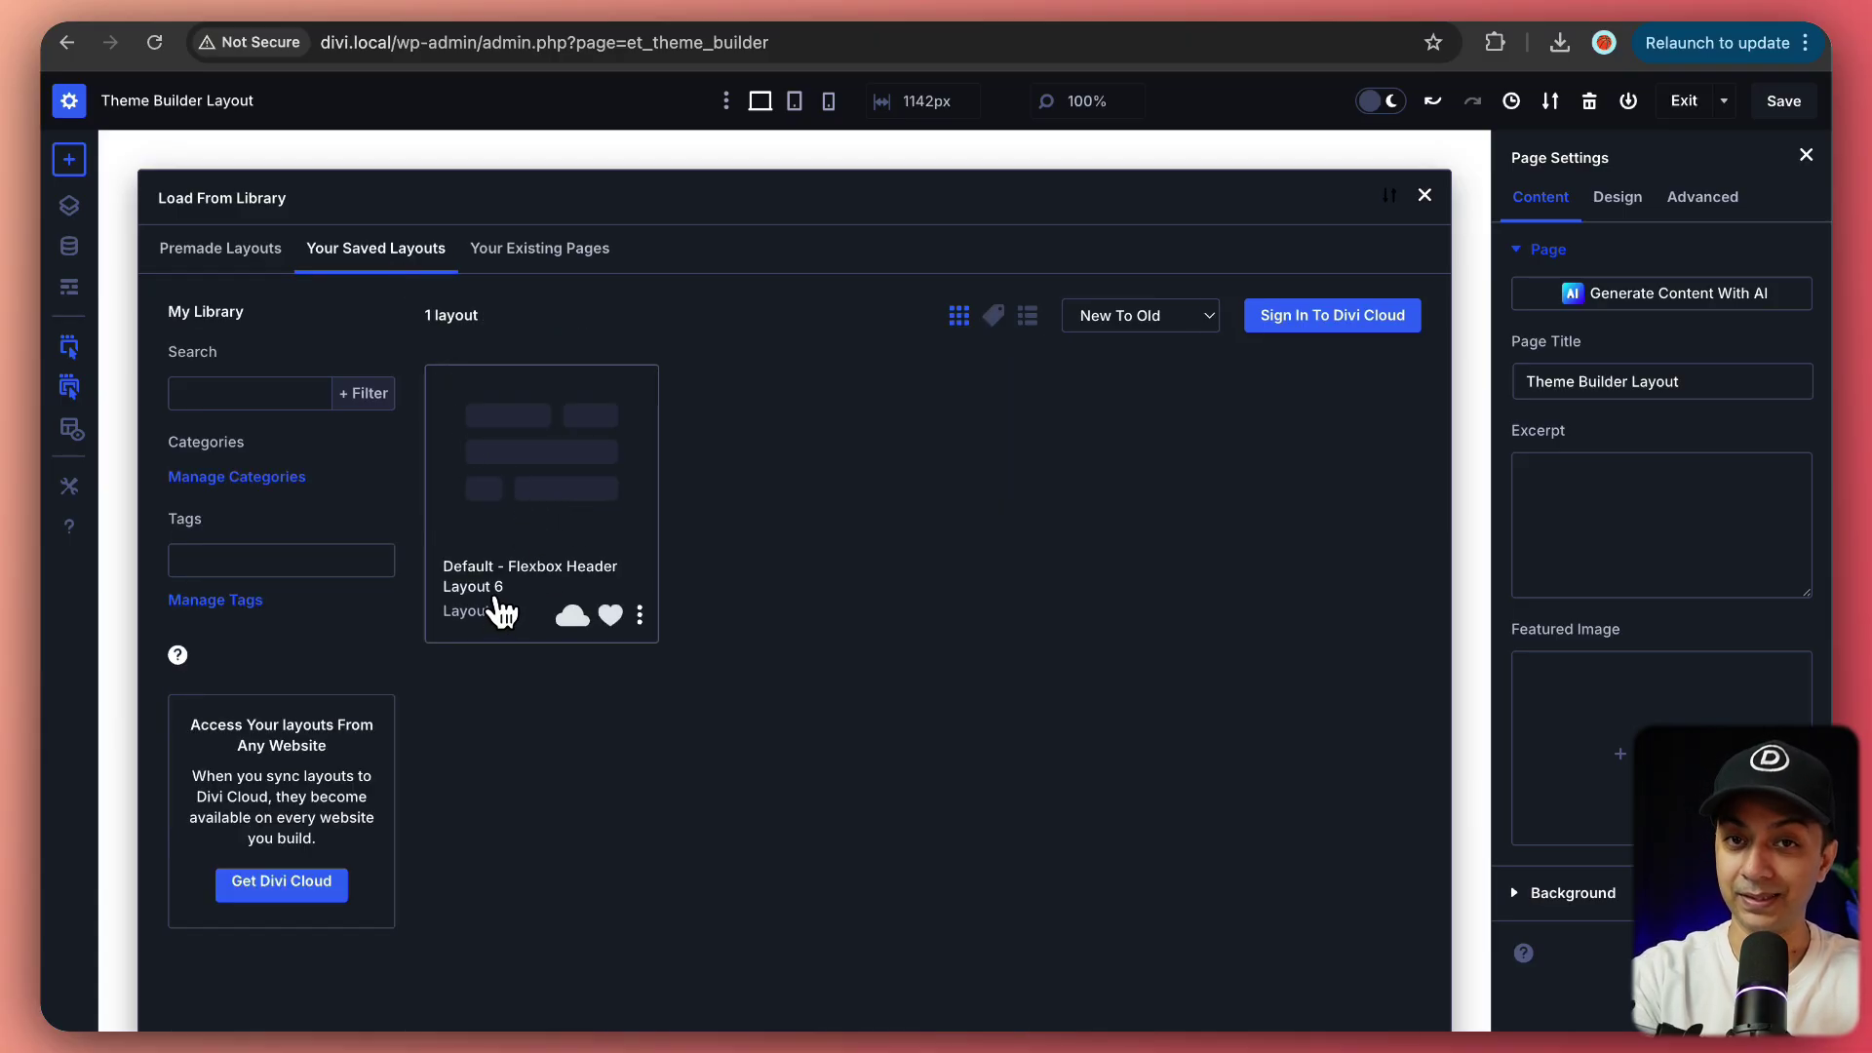
pyautogui.click(535, 476)
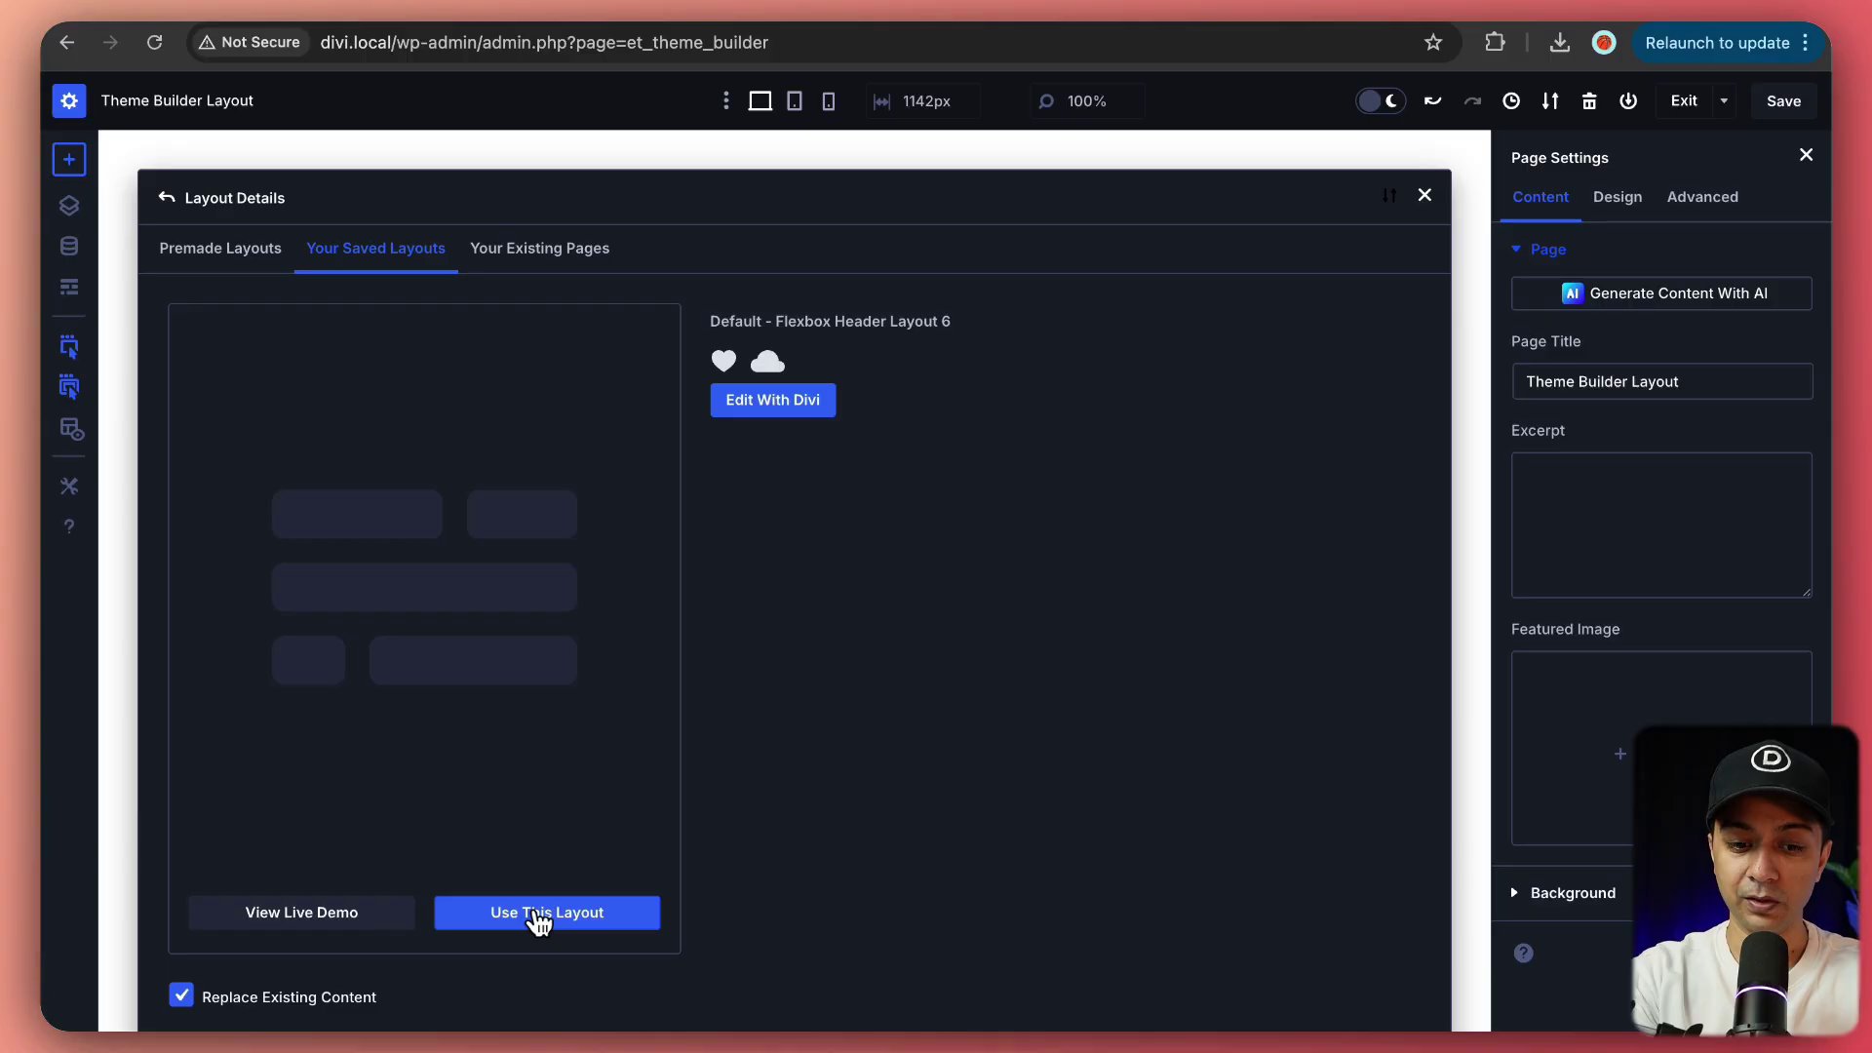
pyautogui.click(539, 915)
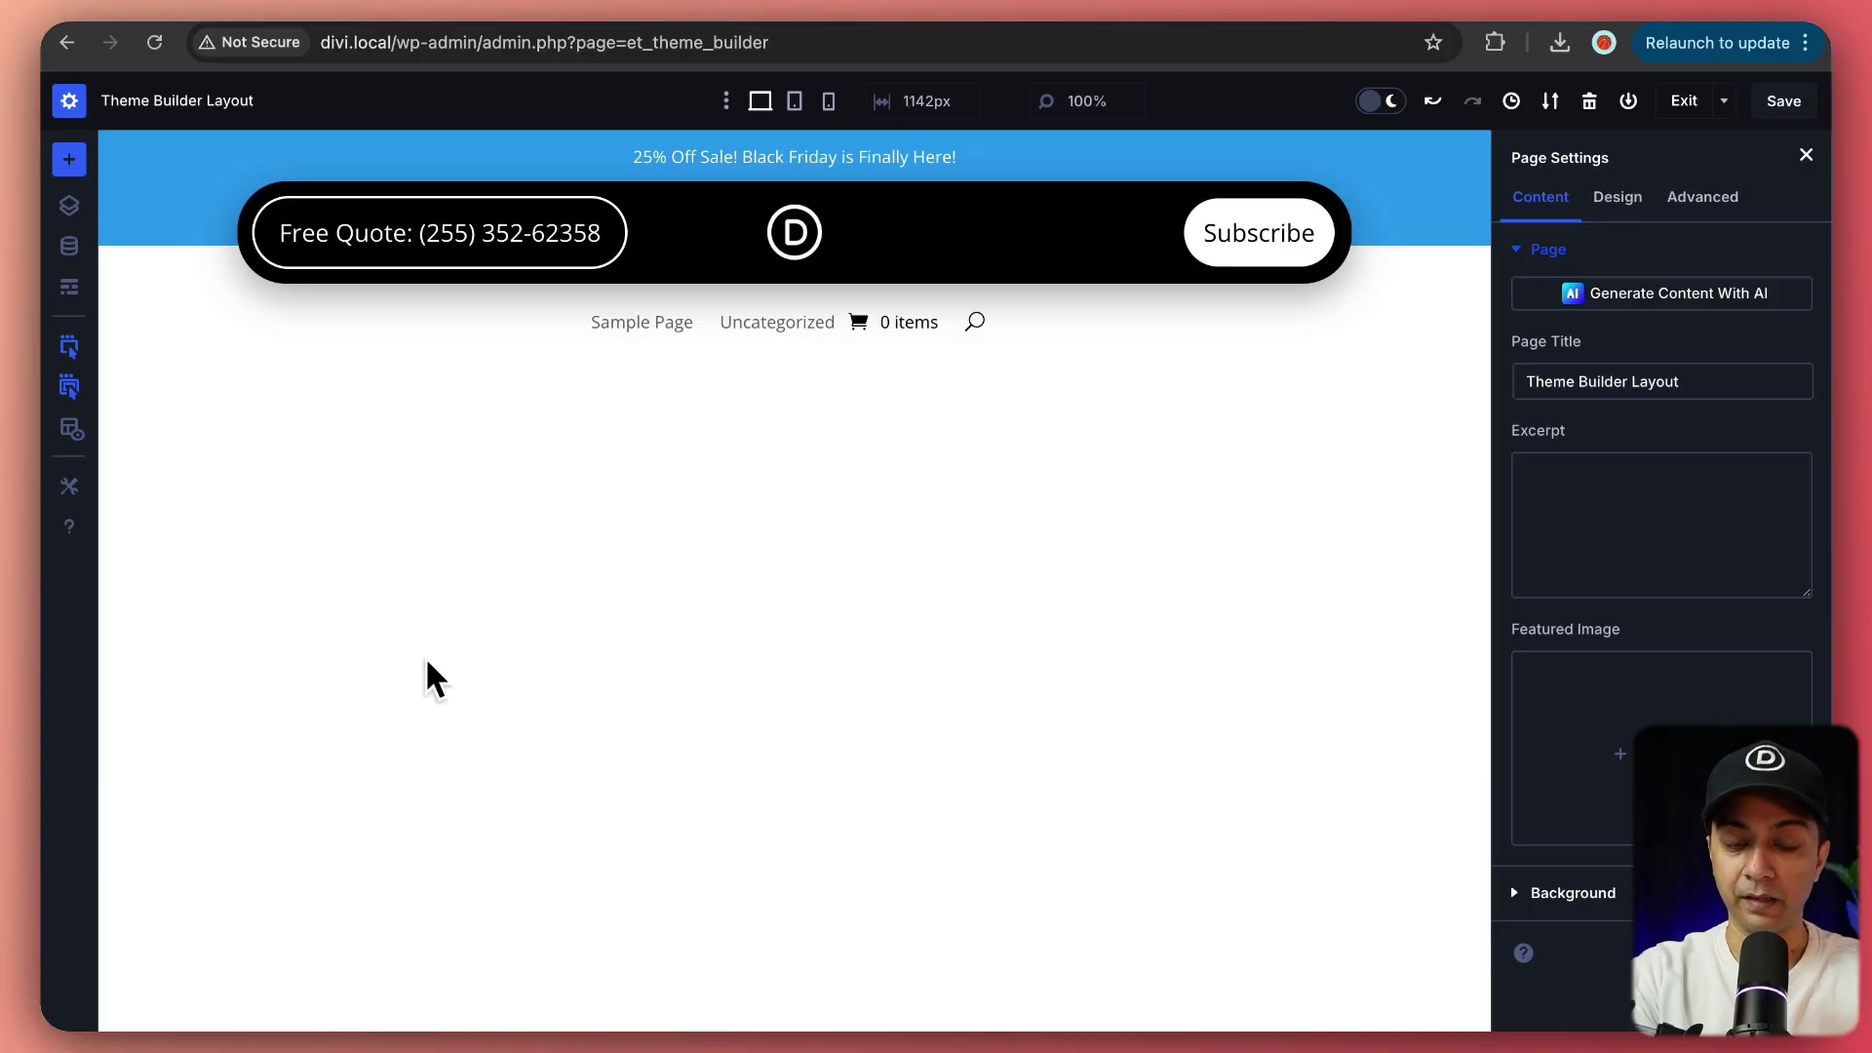
# Inspect the header's layers and a navigation-row column's settings.
pyautogui.click(69, 205)
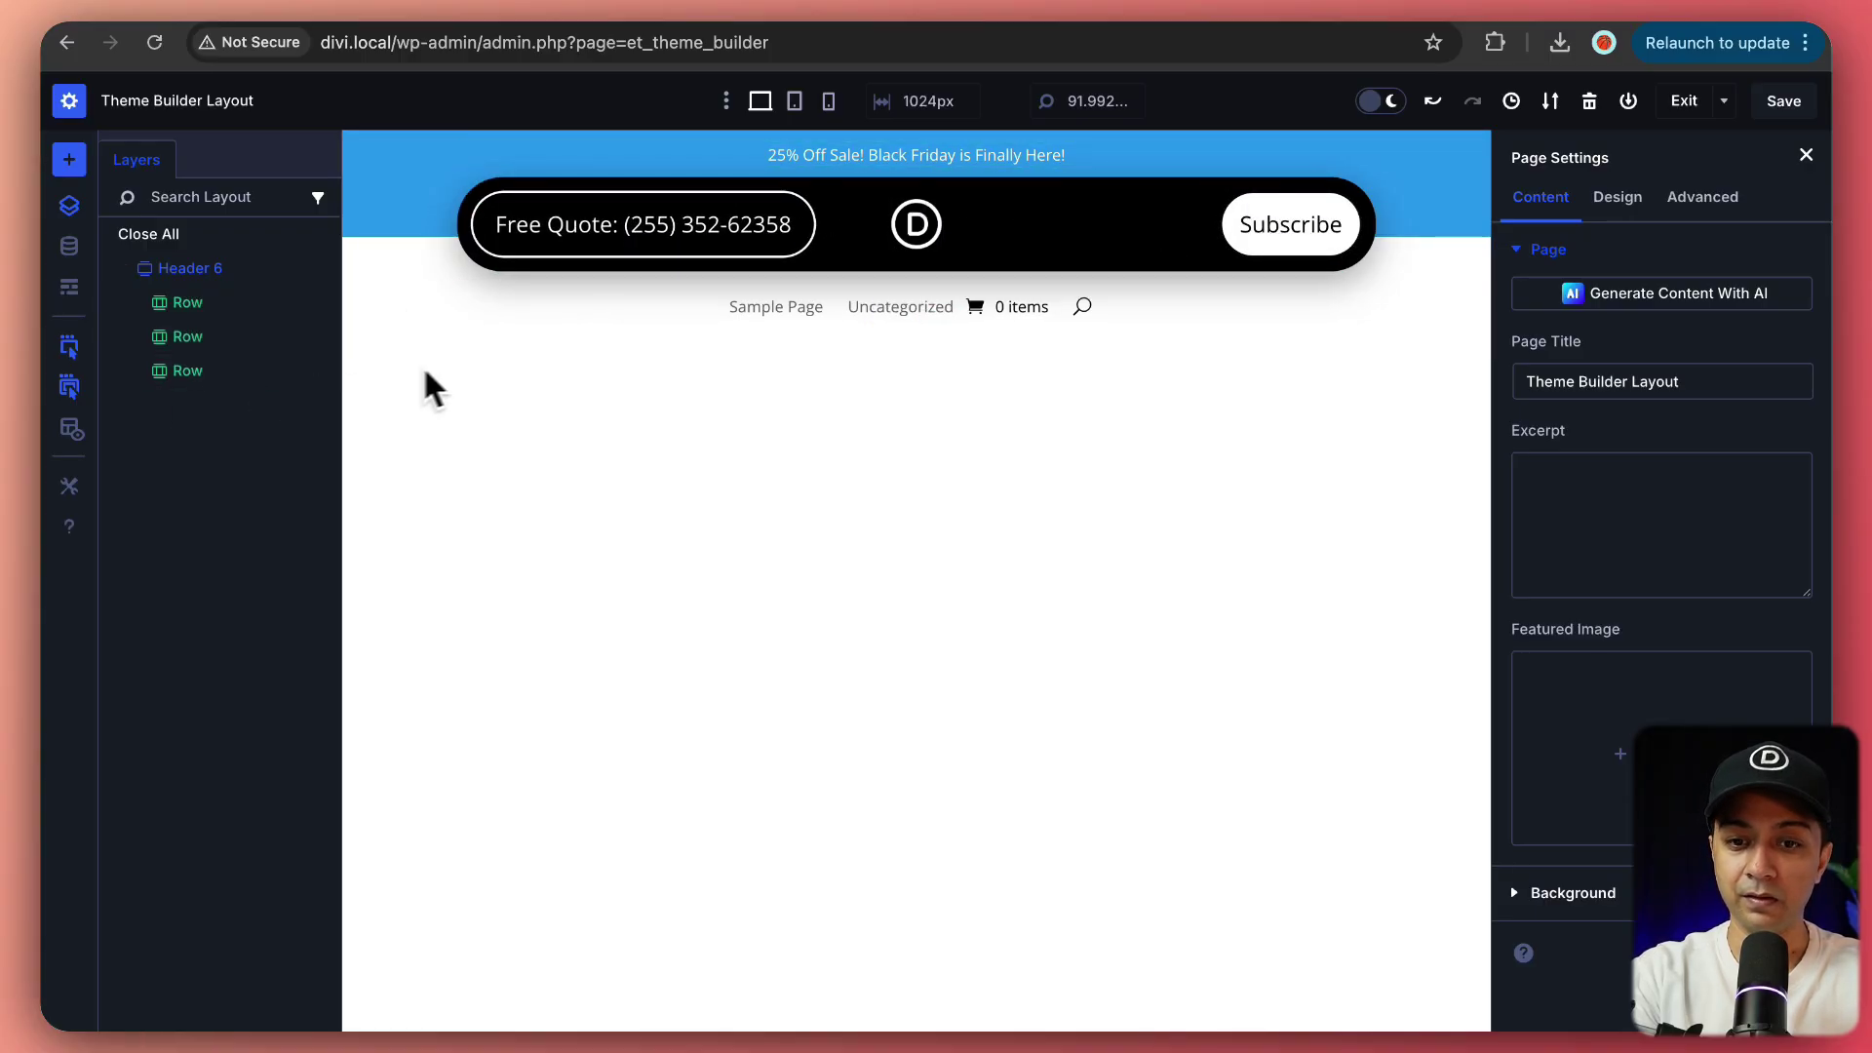
pyautogui.moveTo(919, 308)
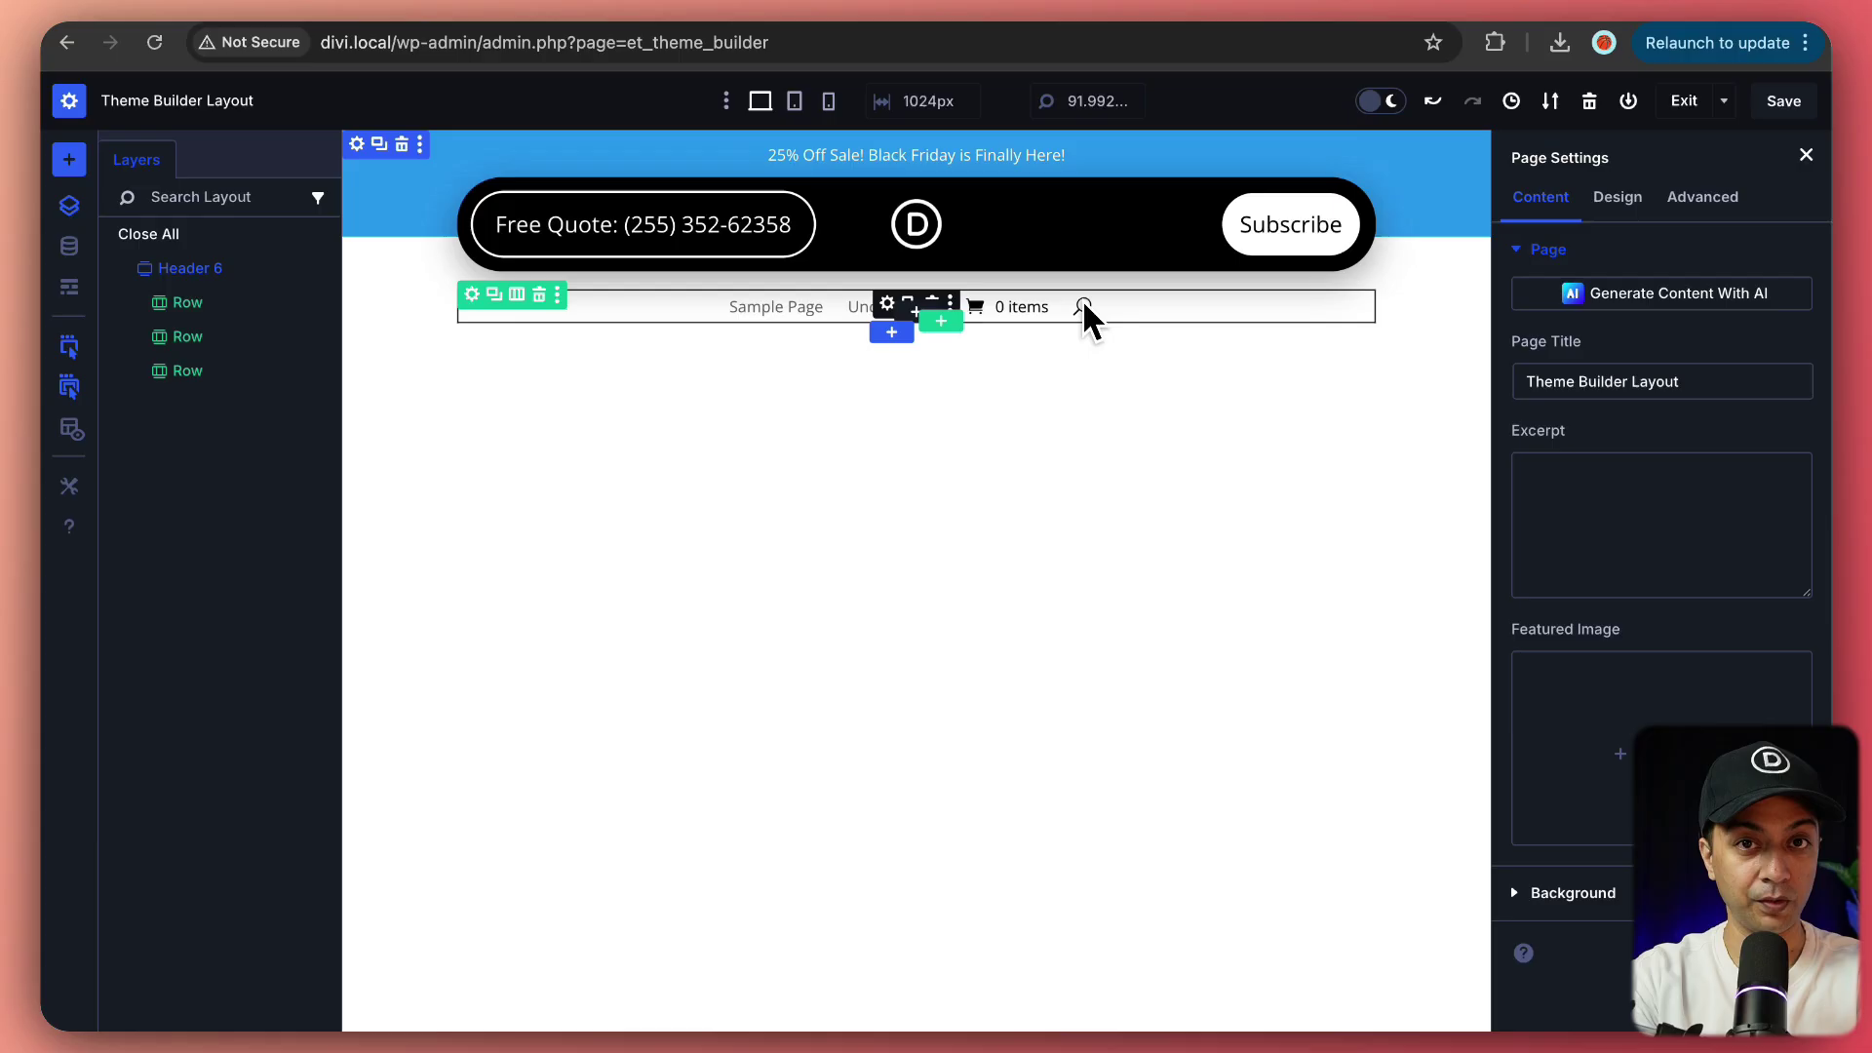
pyautogui.click(1087, 315)
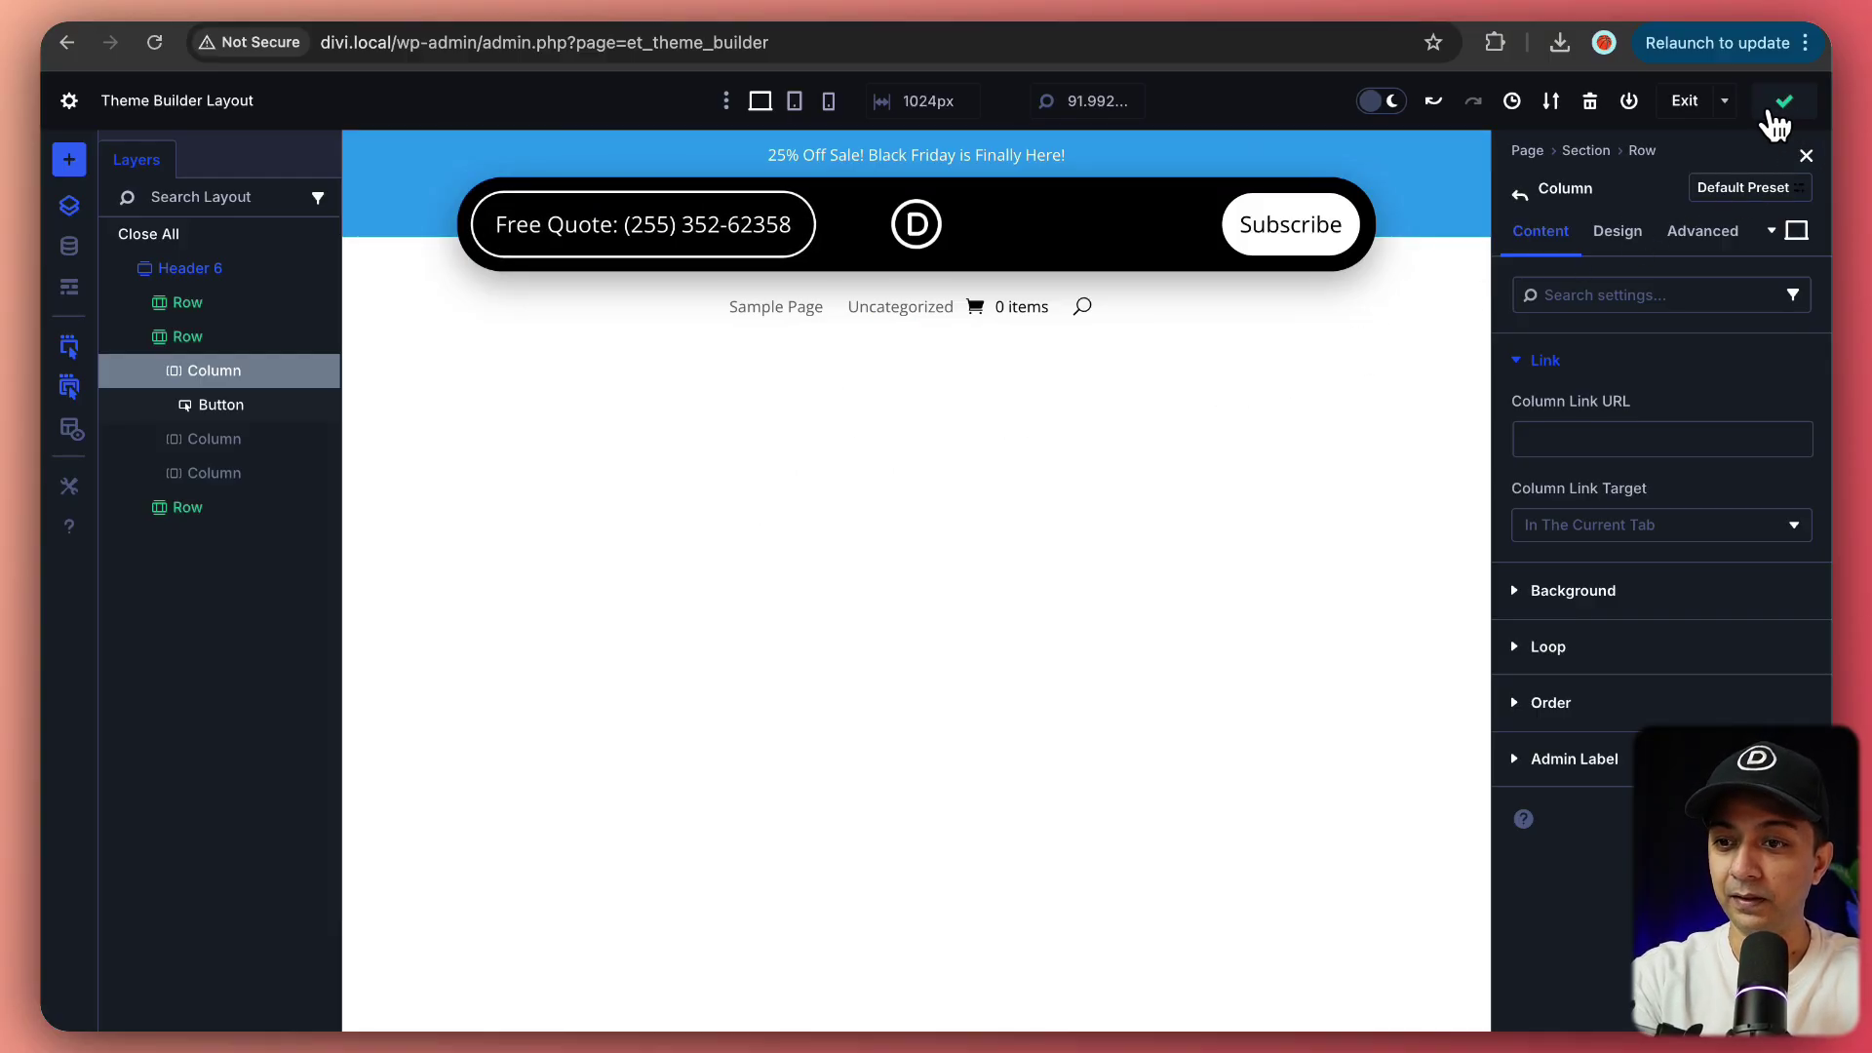
# Exit the header editor back to Divi Theme Builder.
pyautogui.click(1686, 102)
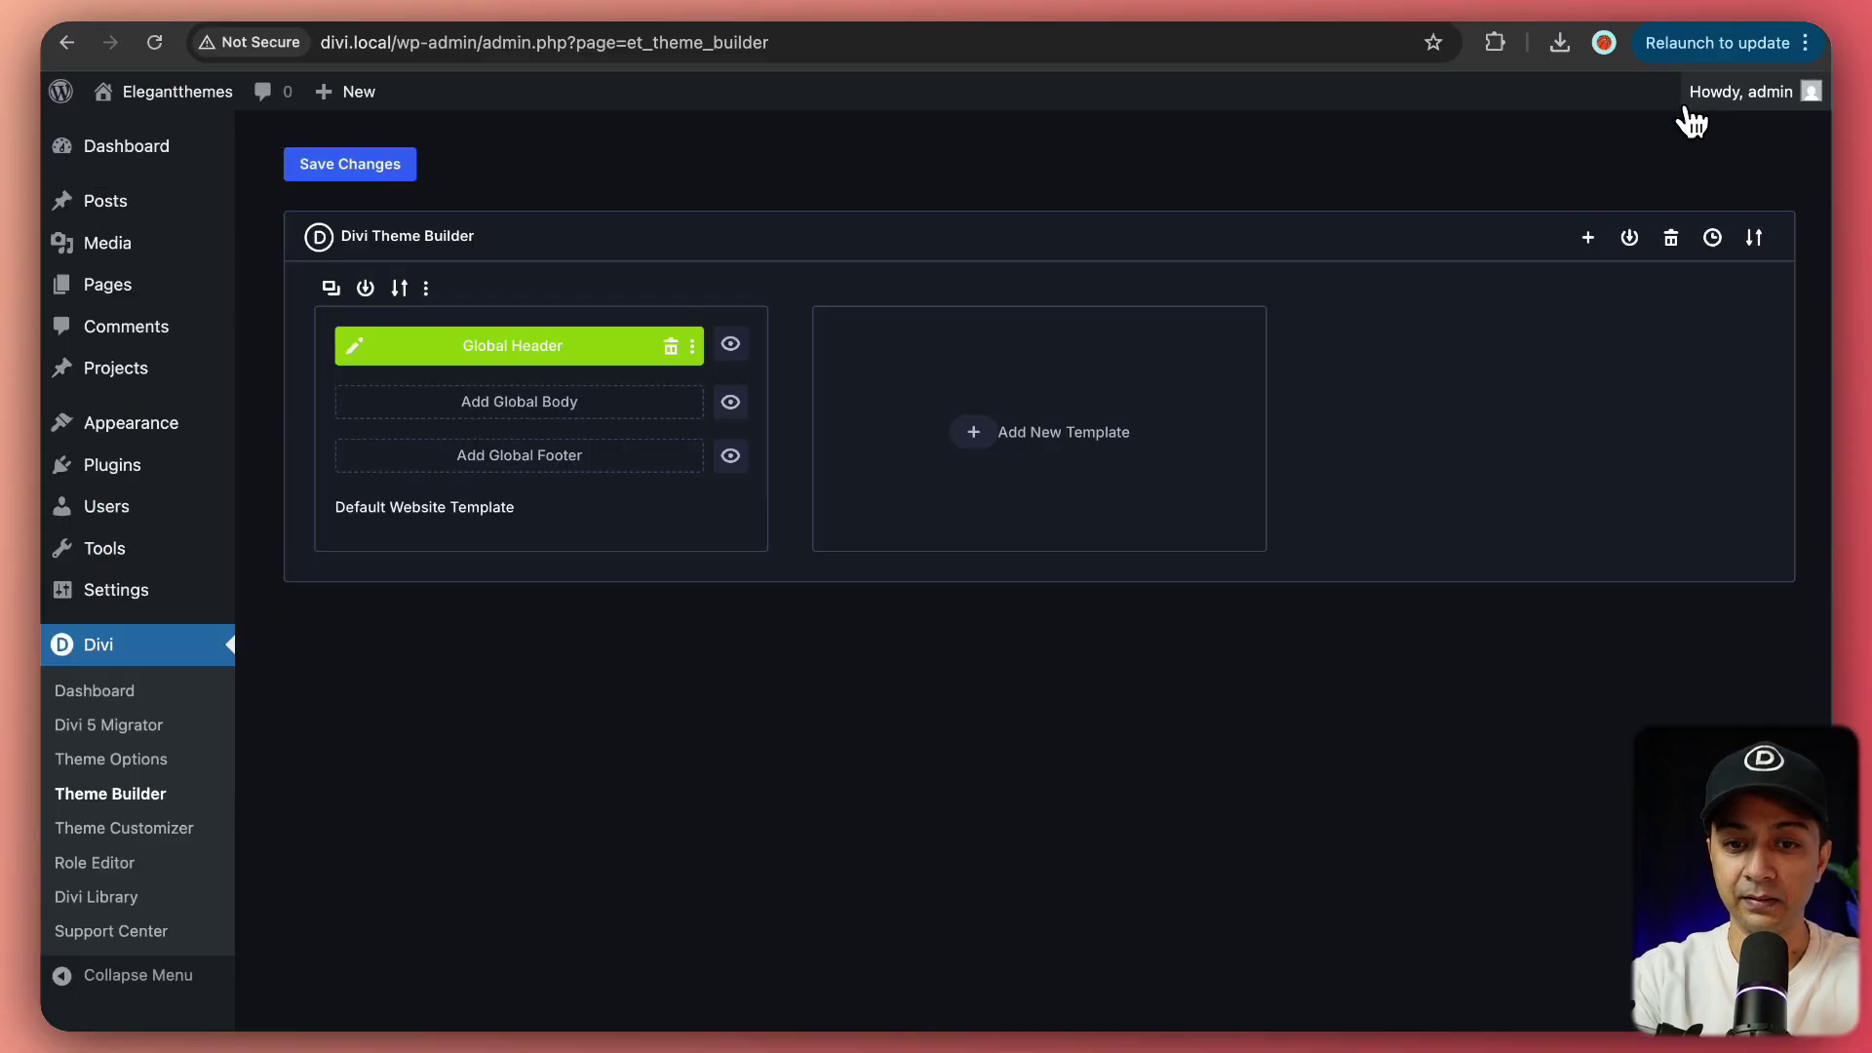